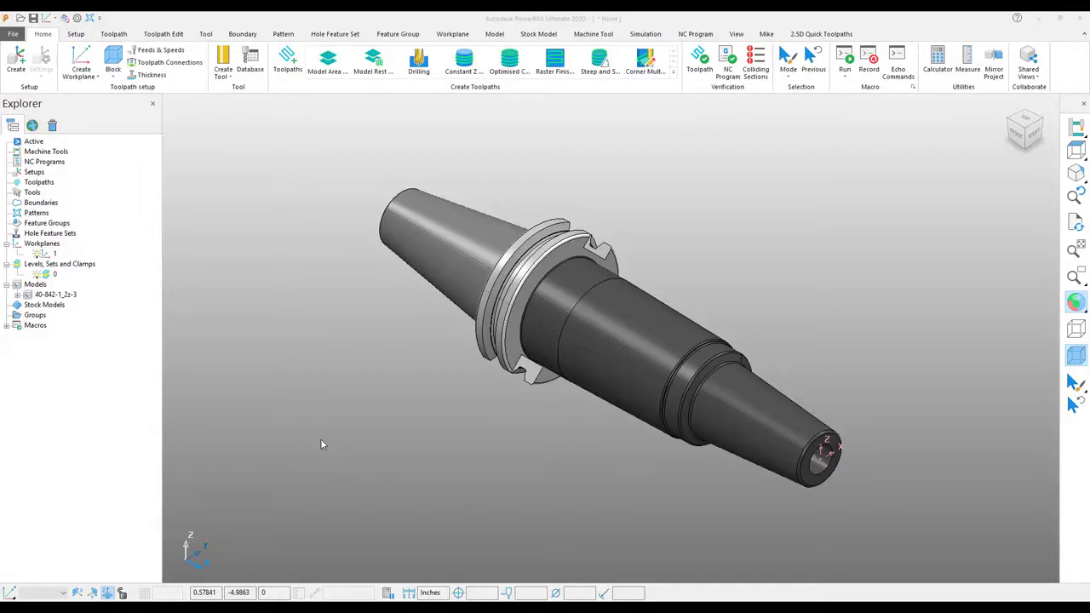
# - Show the holder from the top in wireframe and activate workplane 1 at its tip
pyautogui.click(403, 450)
pyautogui.hotkey('ctrl', '5')
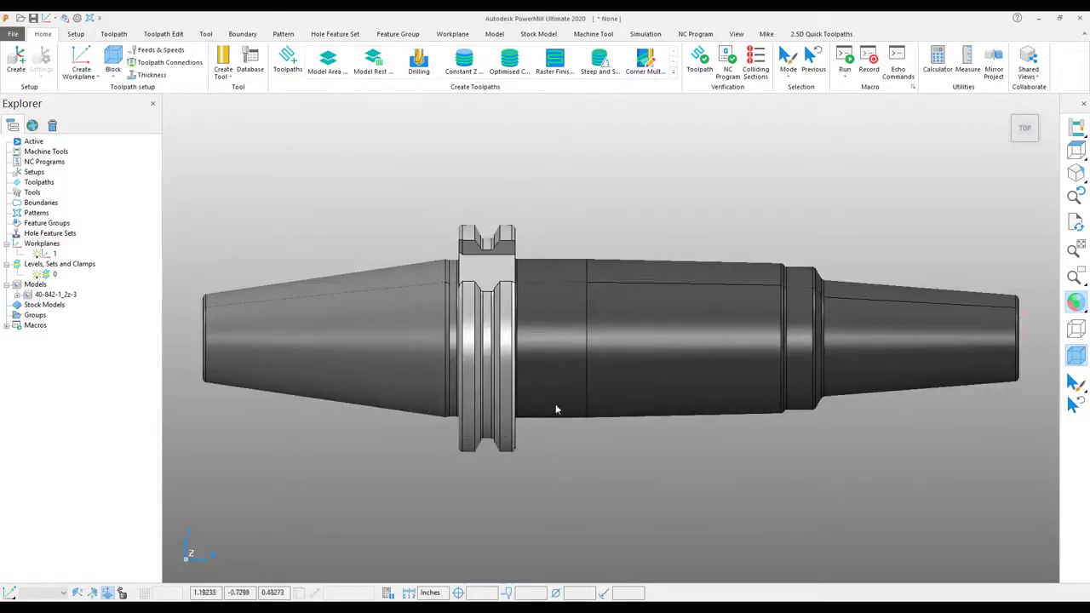
pyautogui.scroll(-3, 582, 419)
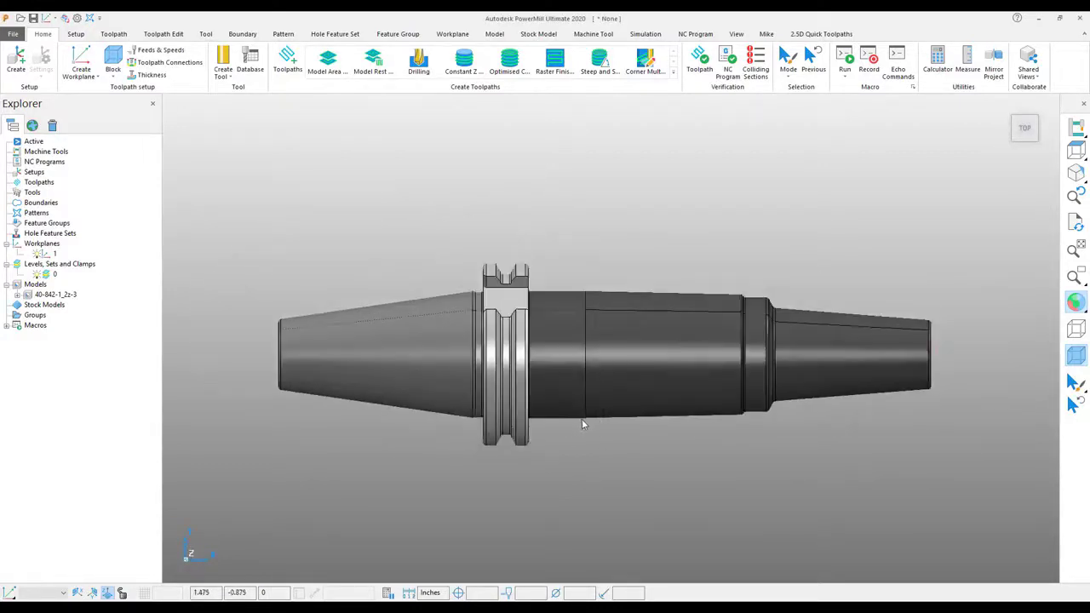
pyautogui.click(1077, 301)
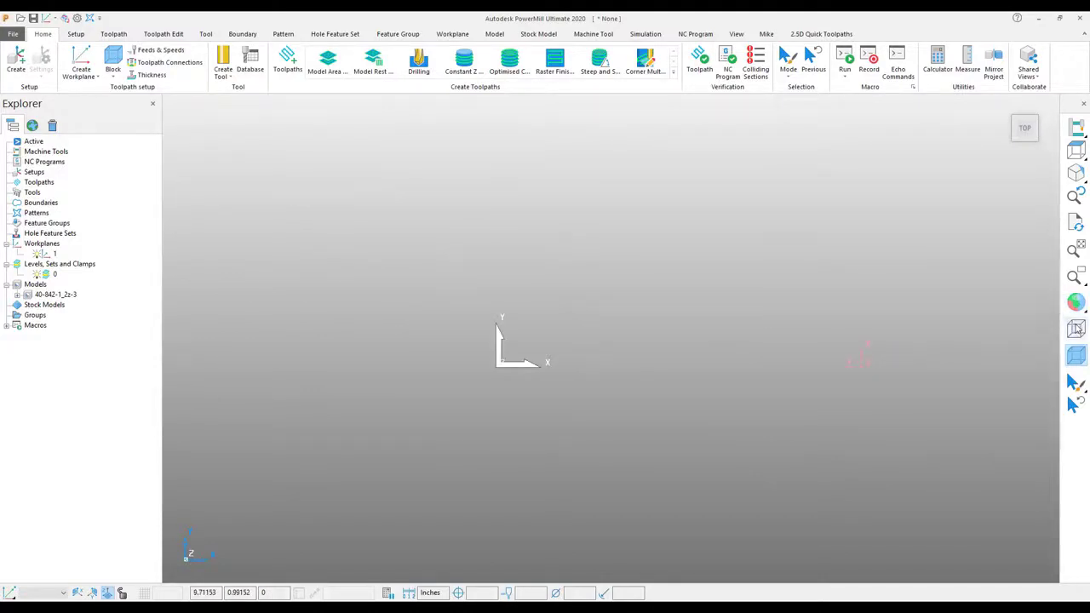
pyautogui.click(1075, 329)
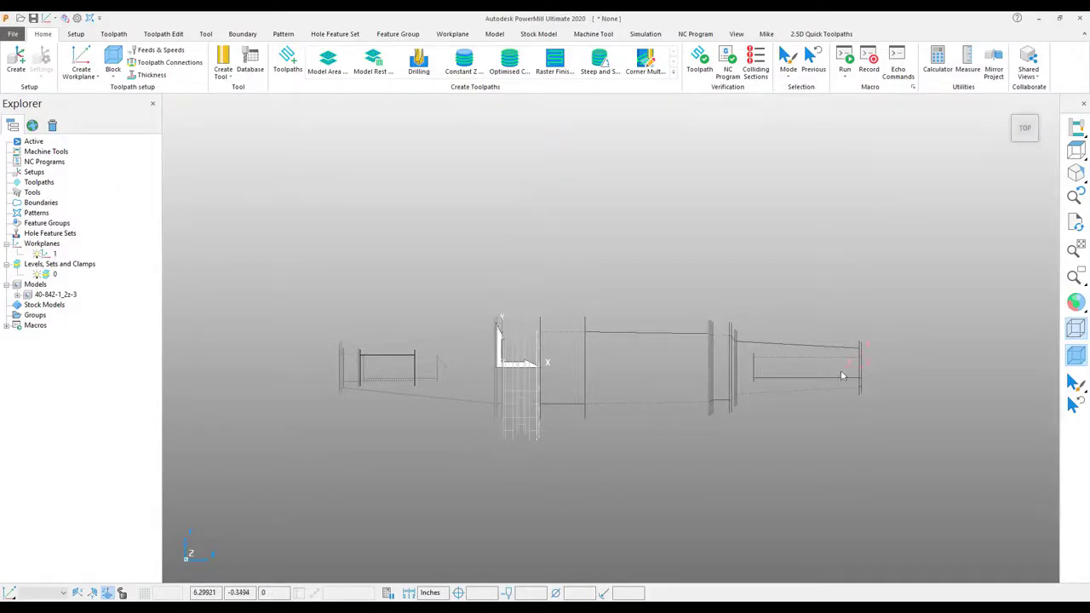
pyautogui.doubleClick(50, 255)
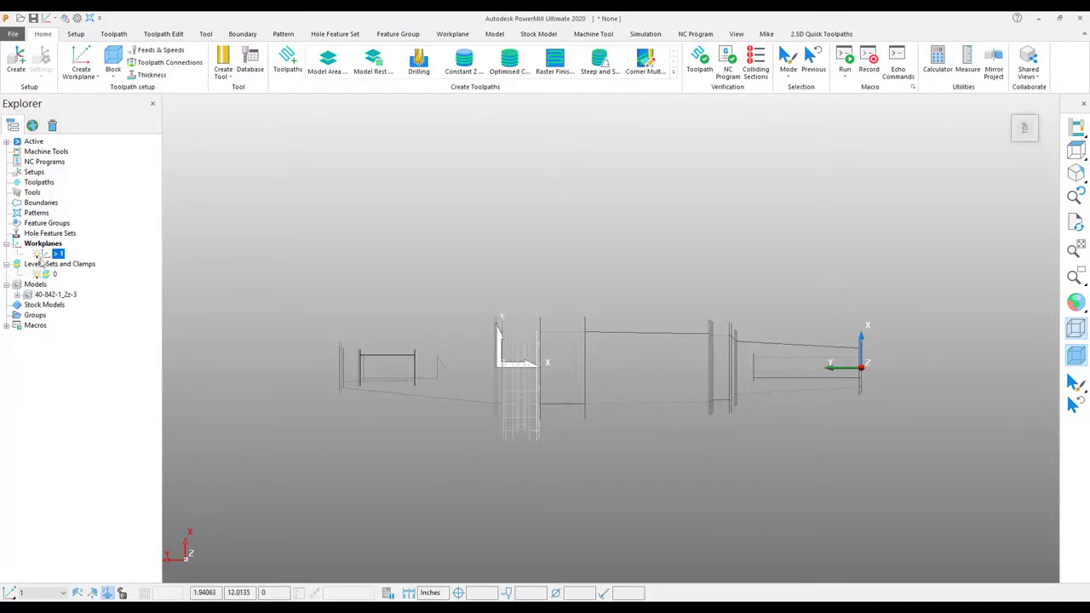
# - Transform the holder to workplane 1 so its tip is at the origin, re-shade it, and deactivate workplane 1
pyautogui.rightClick(56, 294)
pyautogui.moveTo(150, 555)
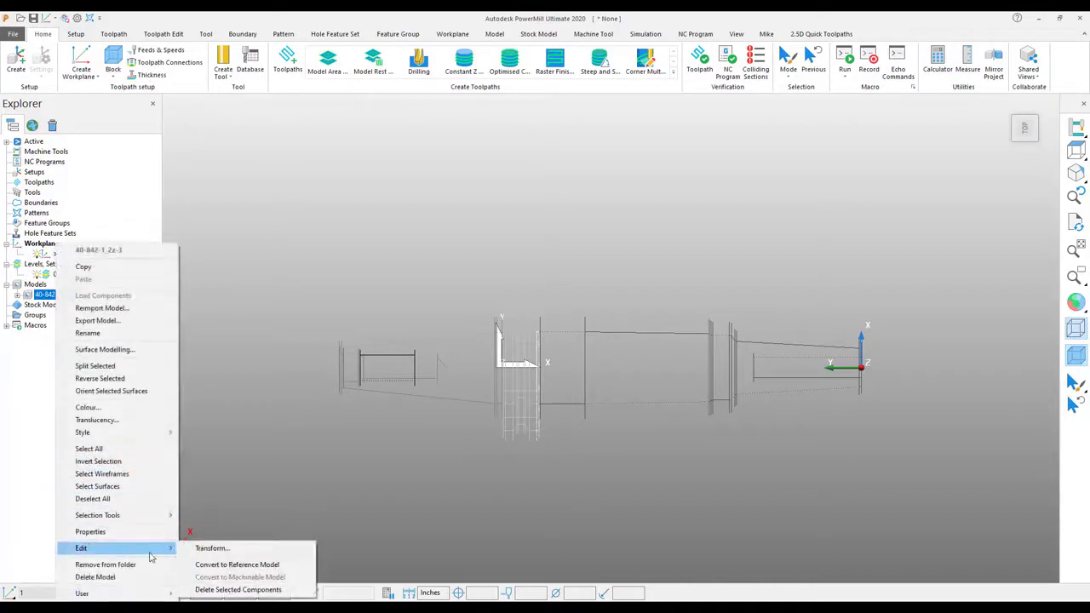
pyautogui.click(210, 549)
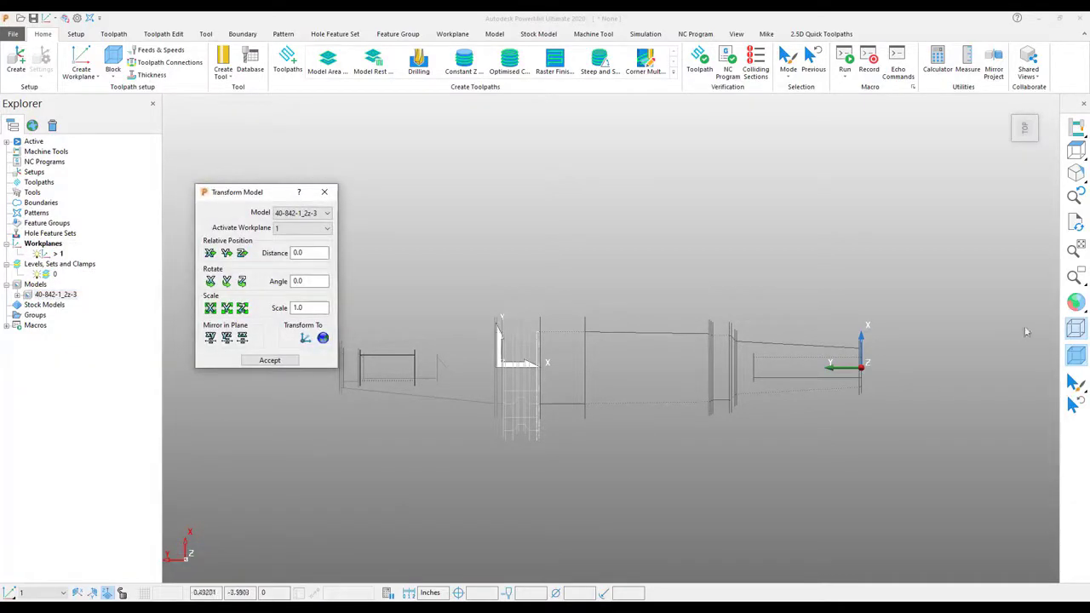
pyautogui.click(1076, 302)
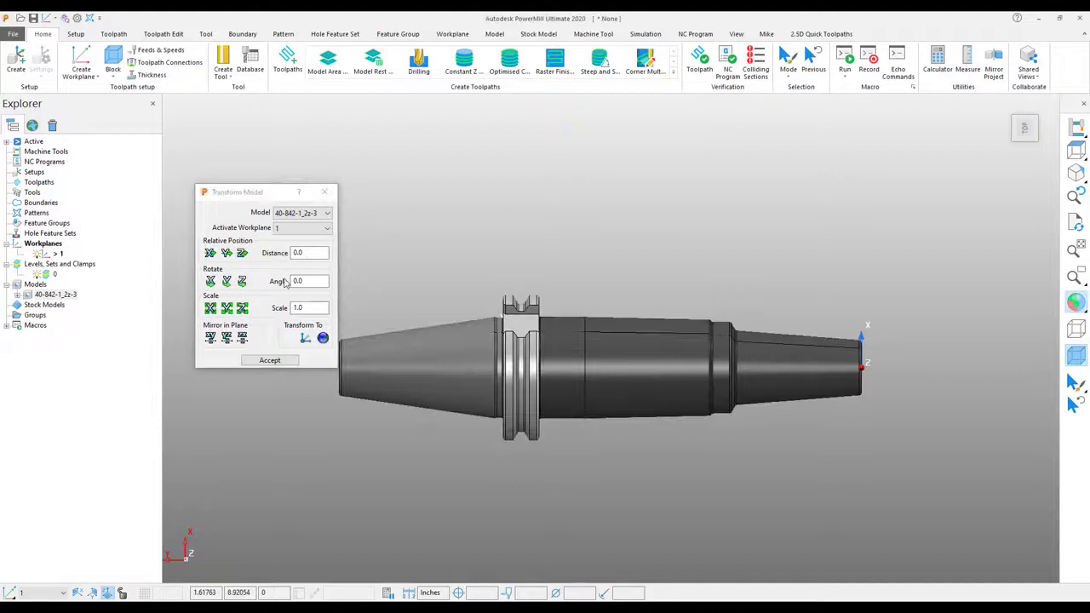
pyautogui.click(322, 339)
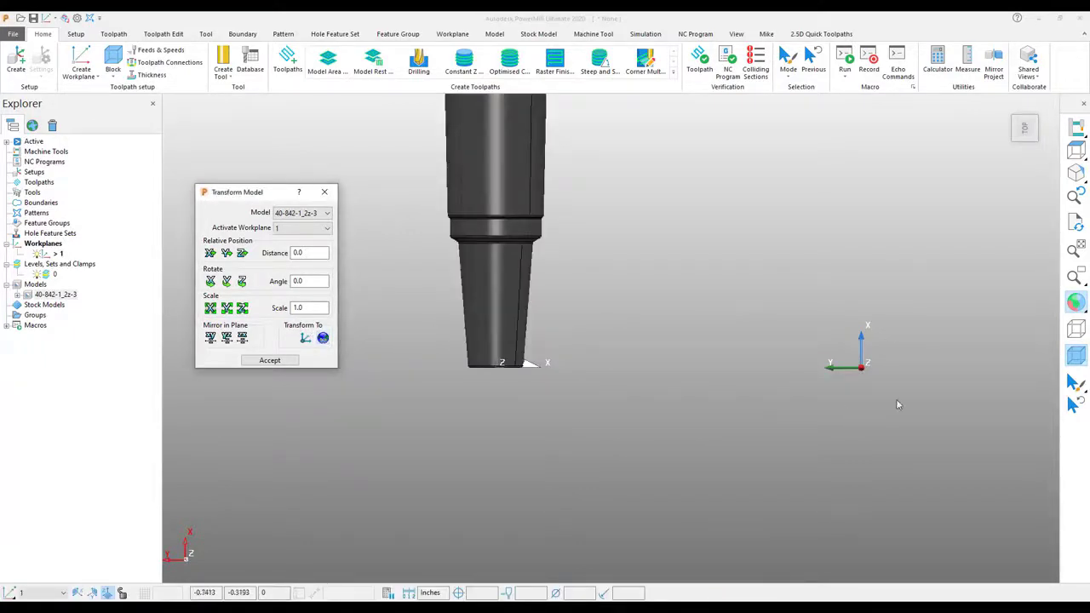
pyautogui.click(276, 361)
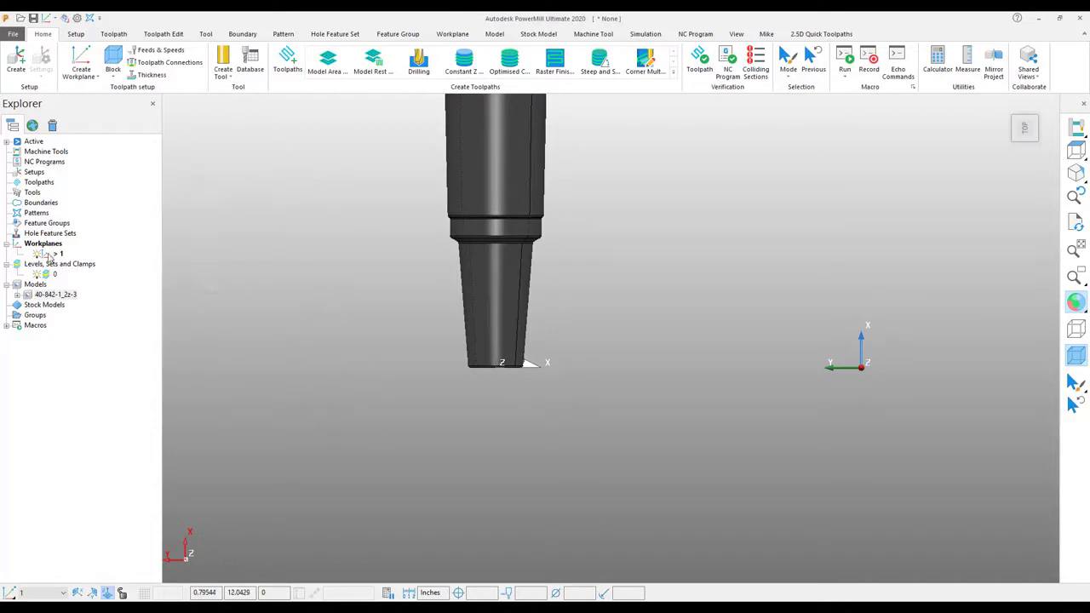
pyautogui.click(46, 255)
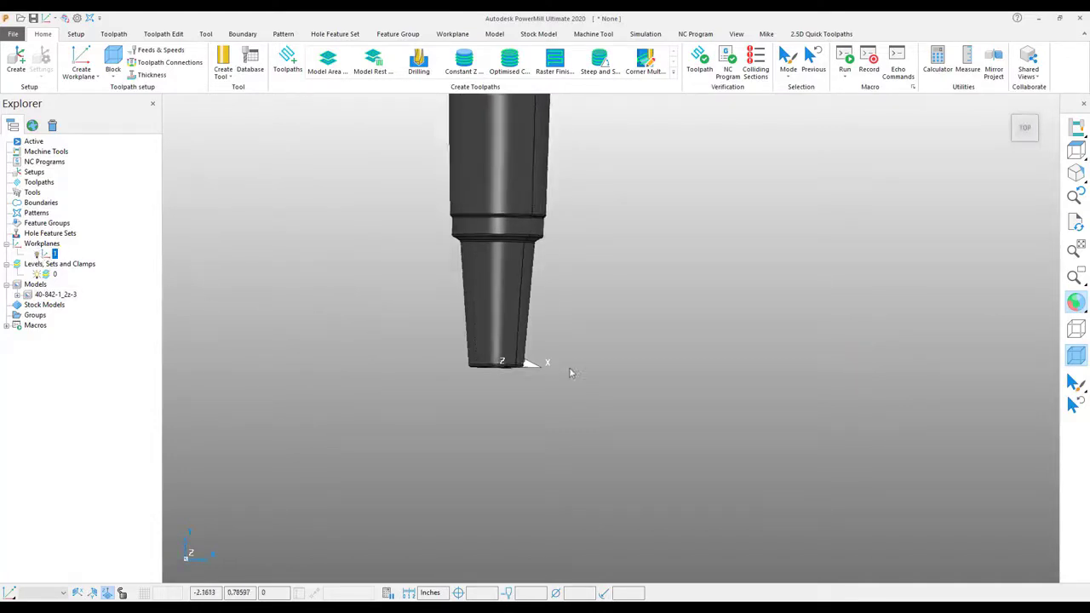
# - Switch to an isometric view of the upright holder and create new empty pattern 1
pyautogui.hotkey('ctrl', '1')
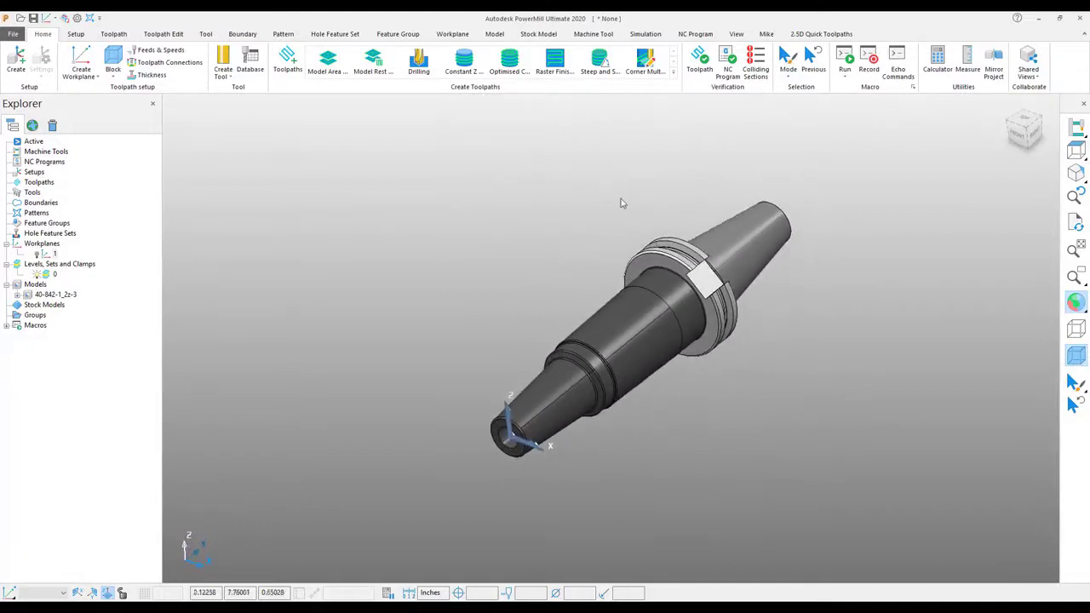
pyautogui.moveTo(588, 428); pyautogui.dragTo(557, 408, button='middle')
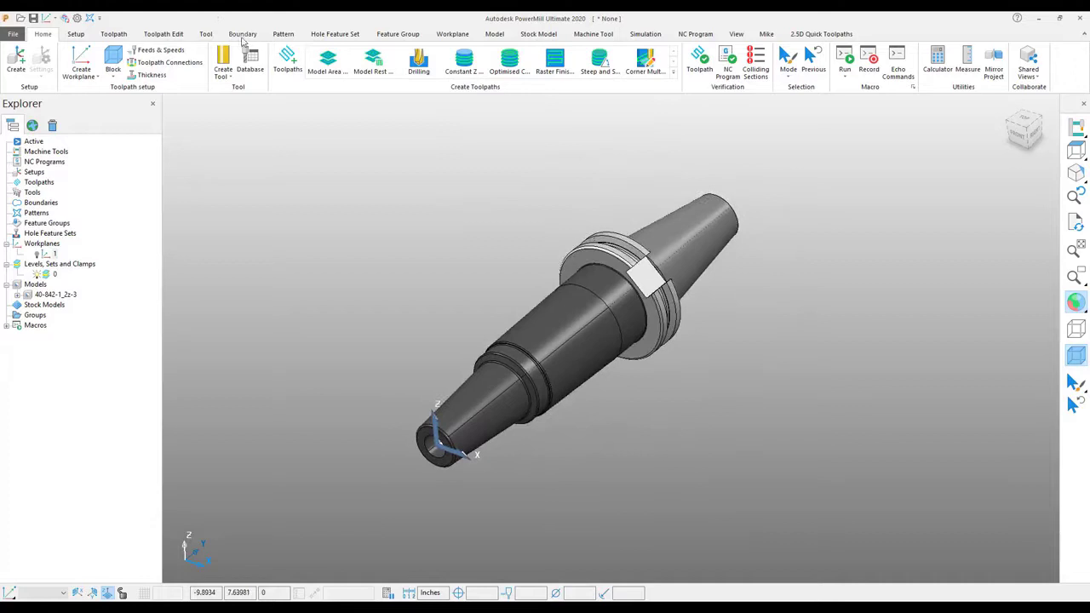
pyautogui.click(283, 34)
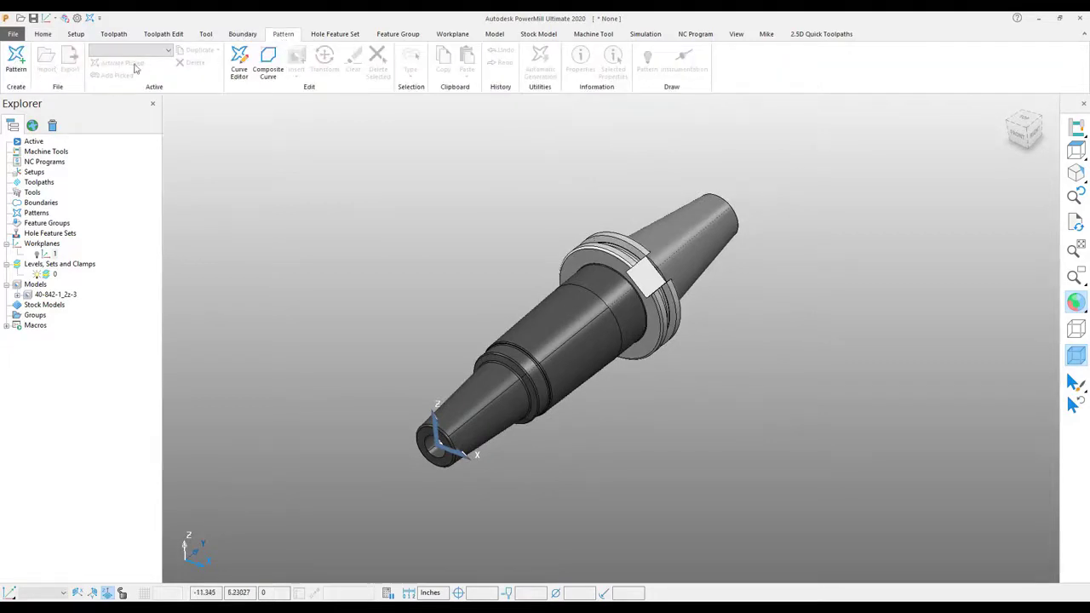
pyautogui.click(16, 60)
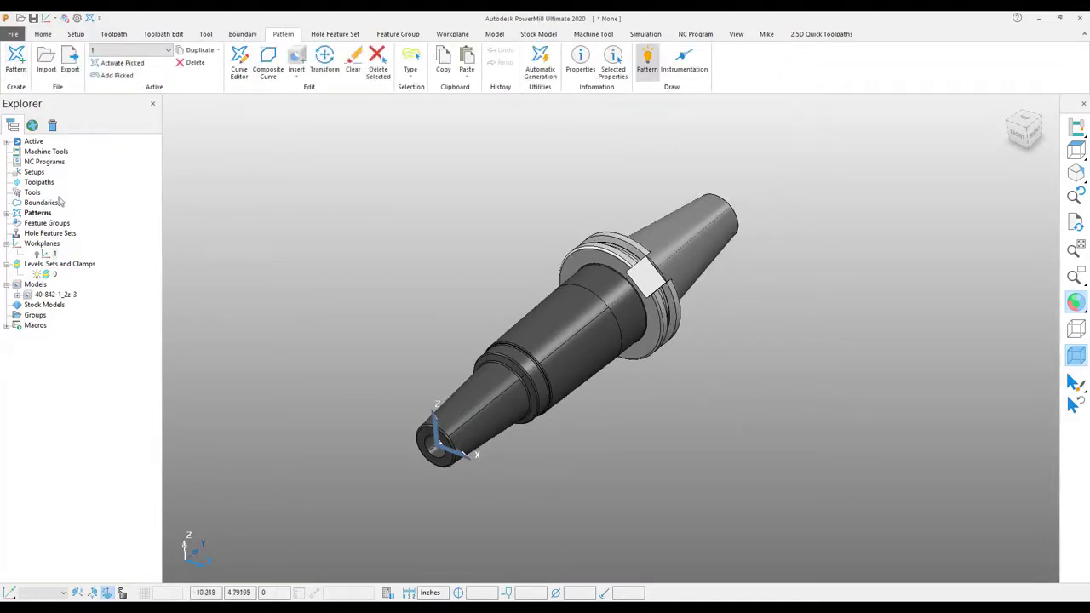
# - Edit pattern 1 in the Curve Editor and start a Planar Section curve at origin 0,0,0
pyautogui.click(240, 63)
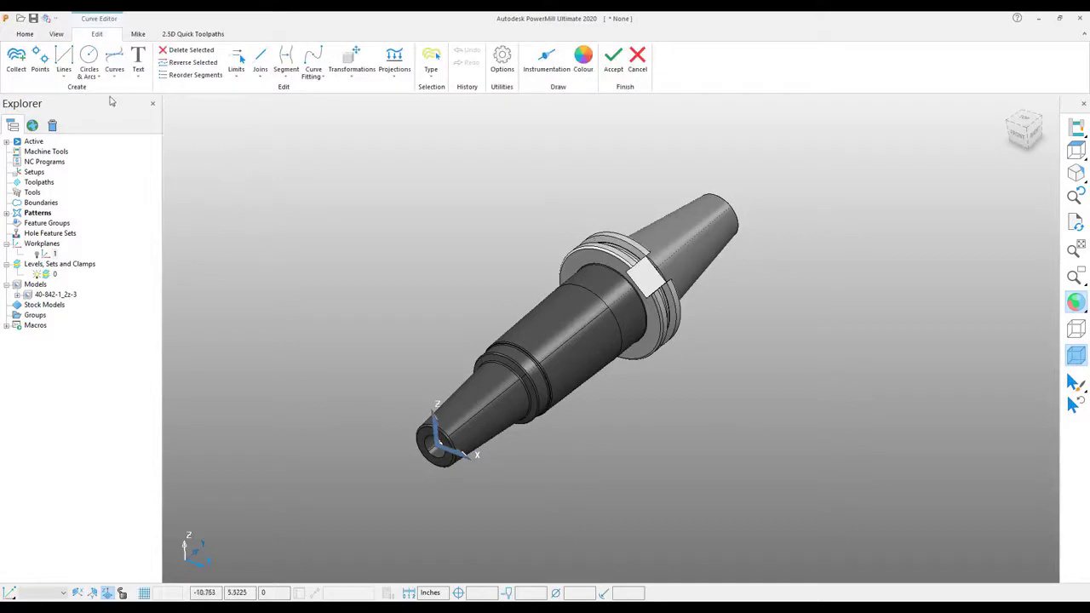
pyautogui.click(121, 79)
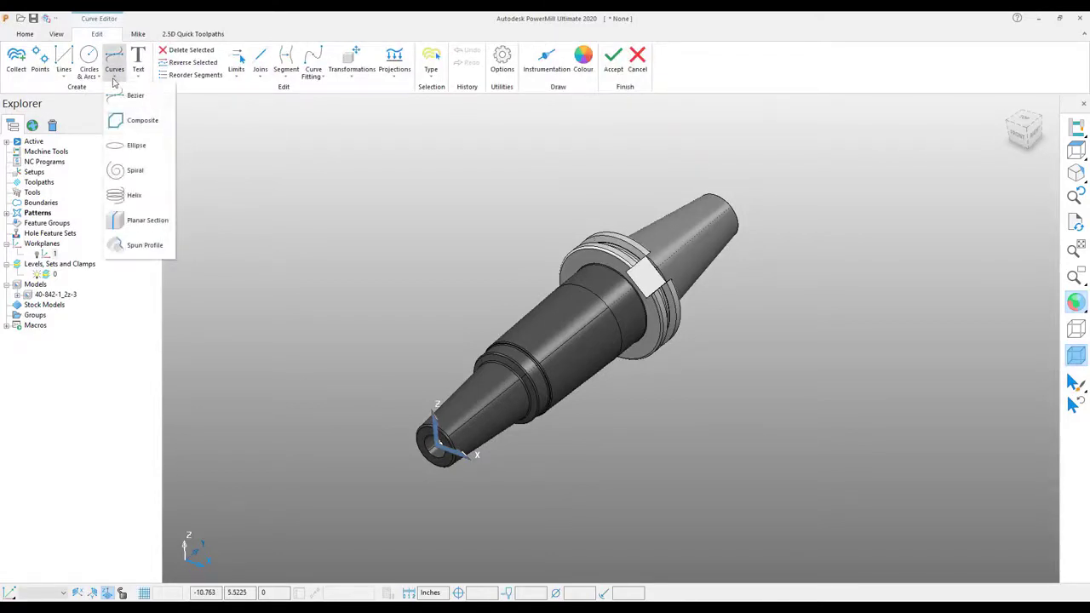
pyautogui.click(136, 220)
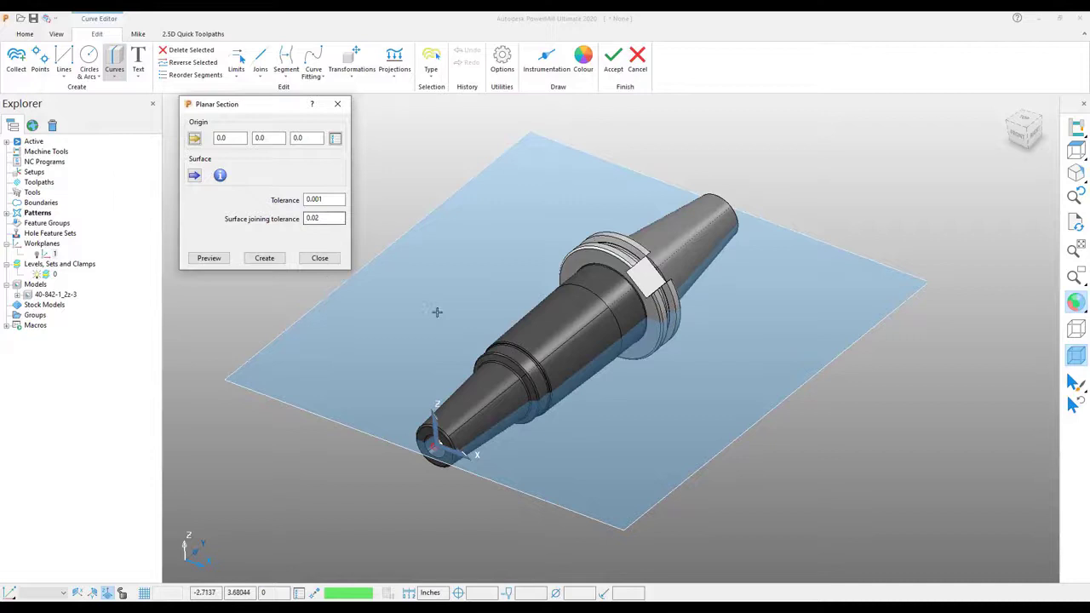
# - Select the holder's tip, body and flange face surfaces for sectioning
pyautogui.click(195, 179)
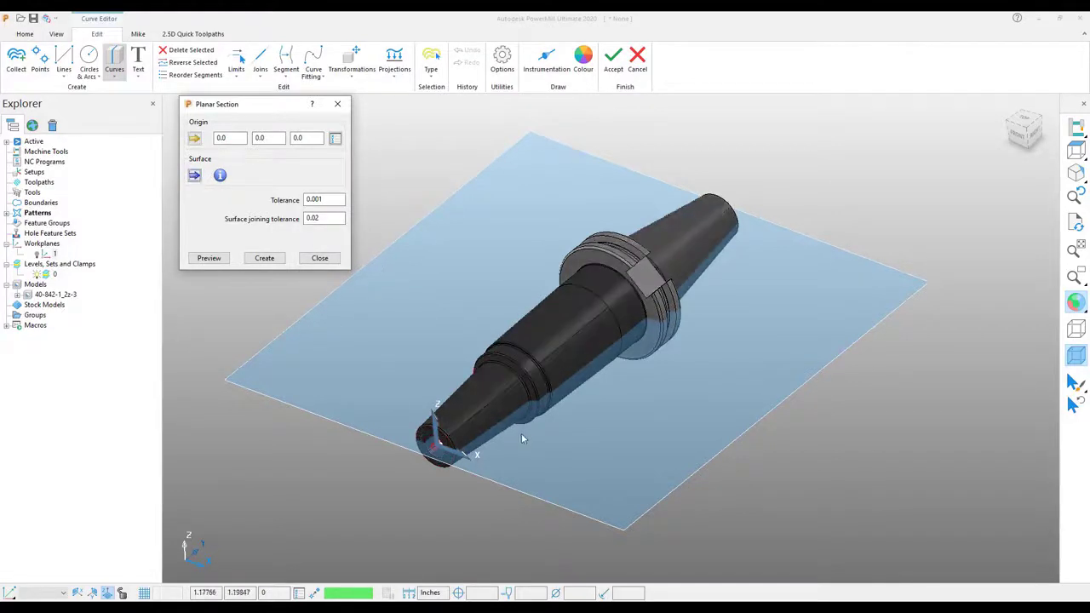
pyautogui.scroll(5, 522, 437)
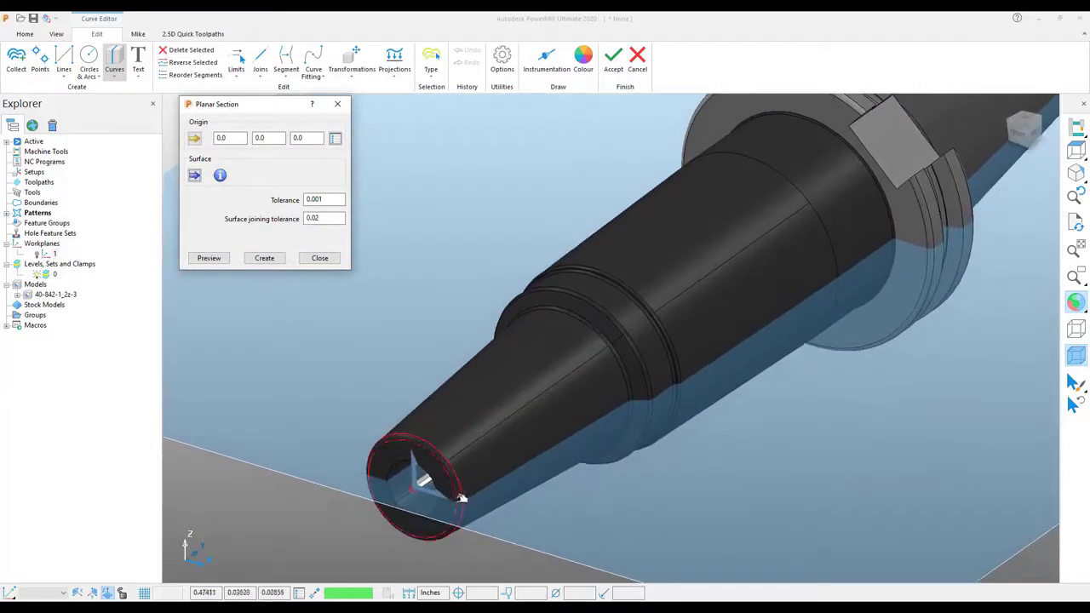
pyautogui.click(460, 498)
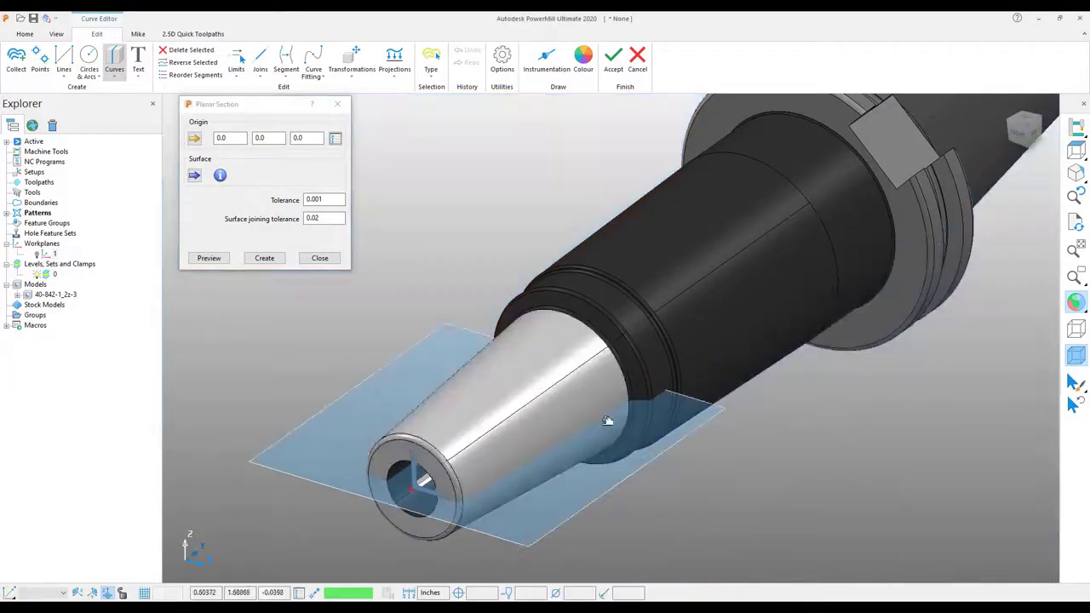
pyautogui.click(636, 410)
pyautogui.click(688, 393)
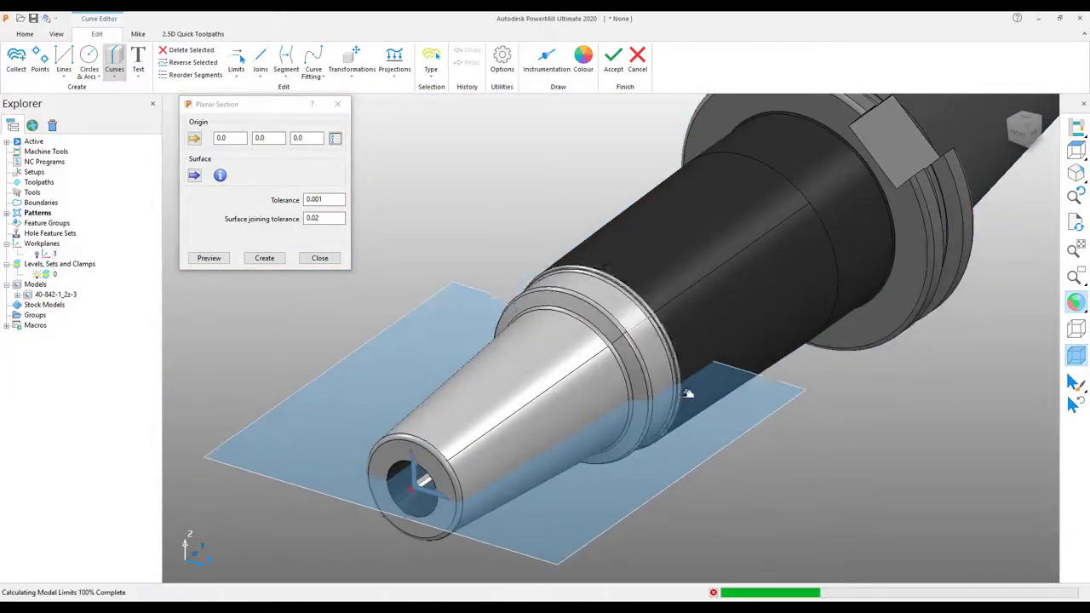
pyautogui.scroll(8, 687, 394)
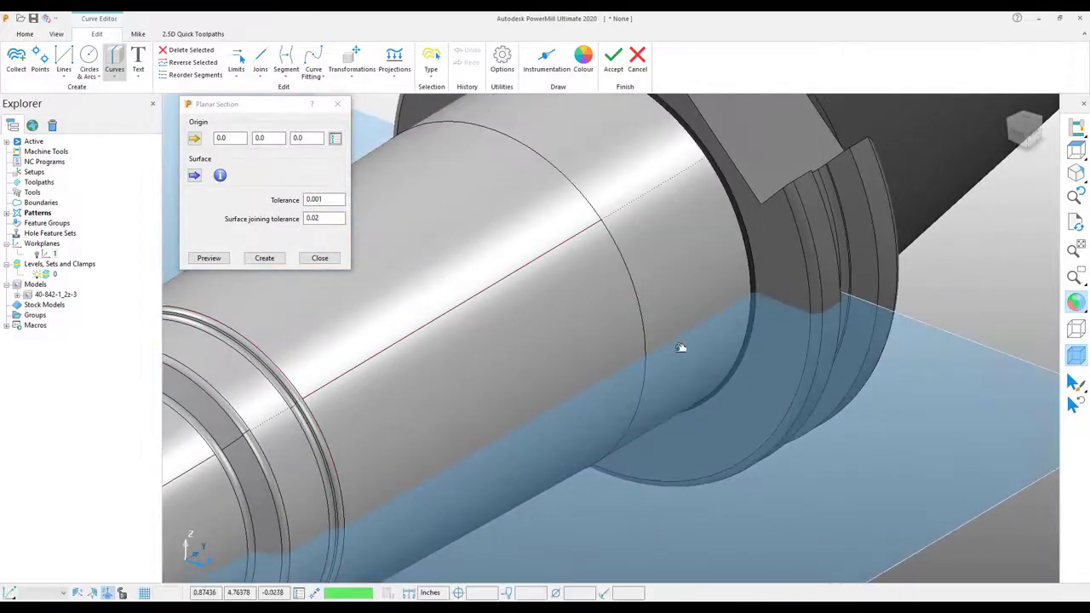
pyautogui.click(750, 334)
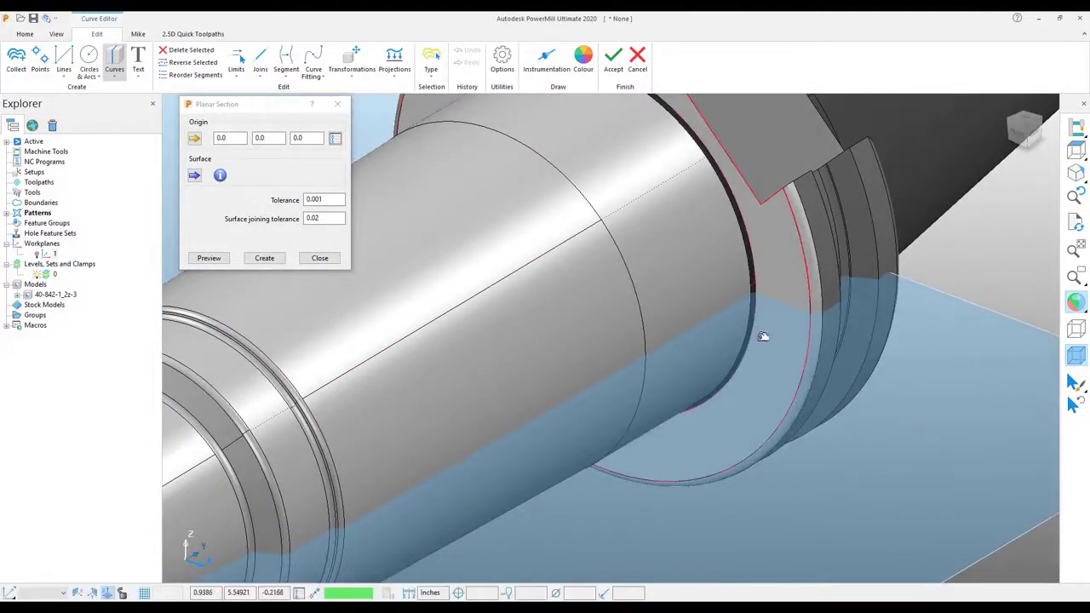
# - Add the flange ring faces, then preview and create the planar section curve
pyautogui.moveTo(756, 333); pyautogui.dragTo(701, 394, button='middle')
pyautogui.click(774, 297)
pyautogui.click(753, 430)
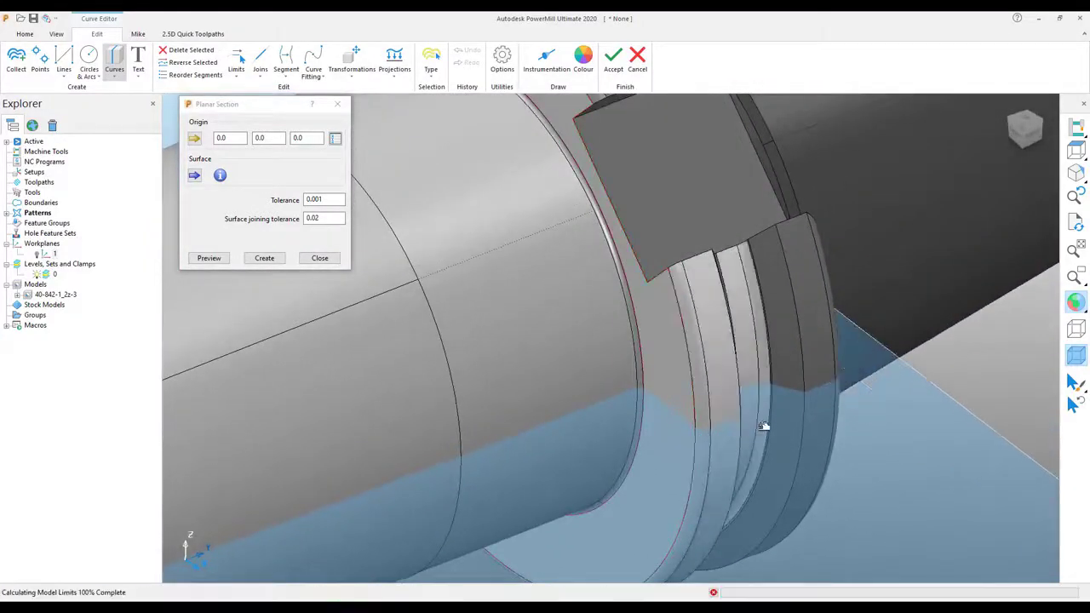
pyautogui.click(818, 422)
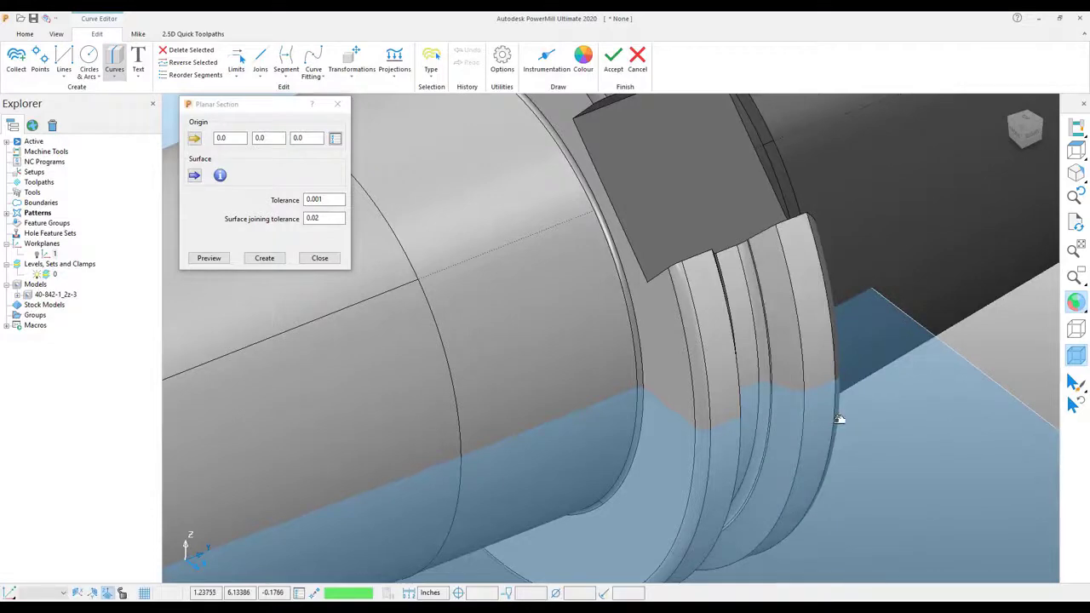
pyautogui.moveTo(838, 419); pyautogui.dragTo(735, 449, button='middle')
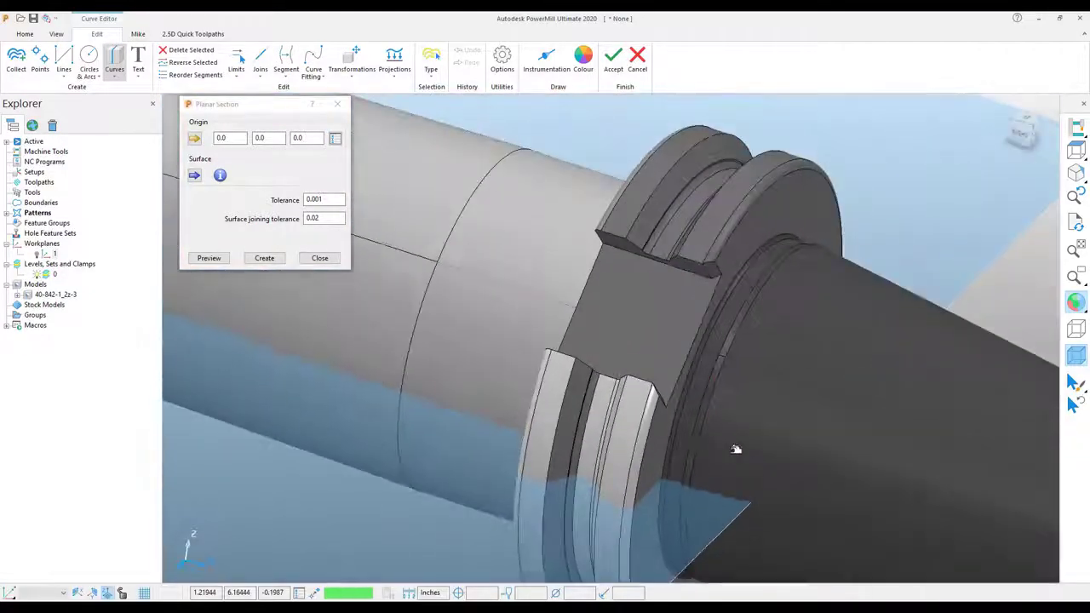
pyautogui.click(645, 483)
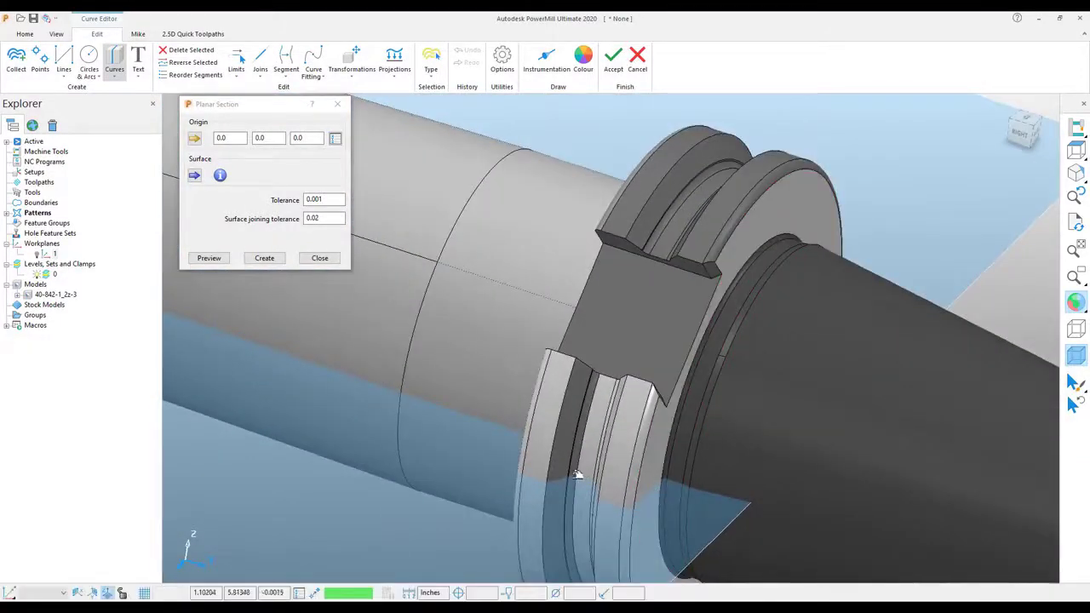
pyautogui.scroll(5, 594, 448)
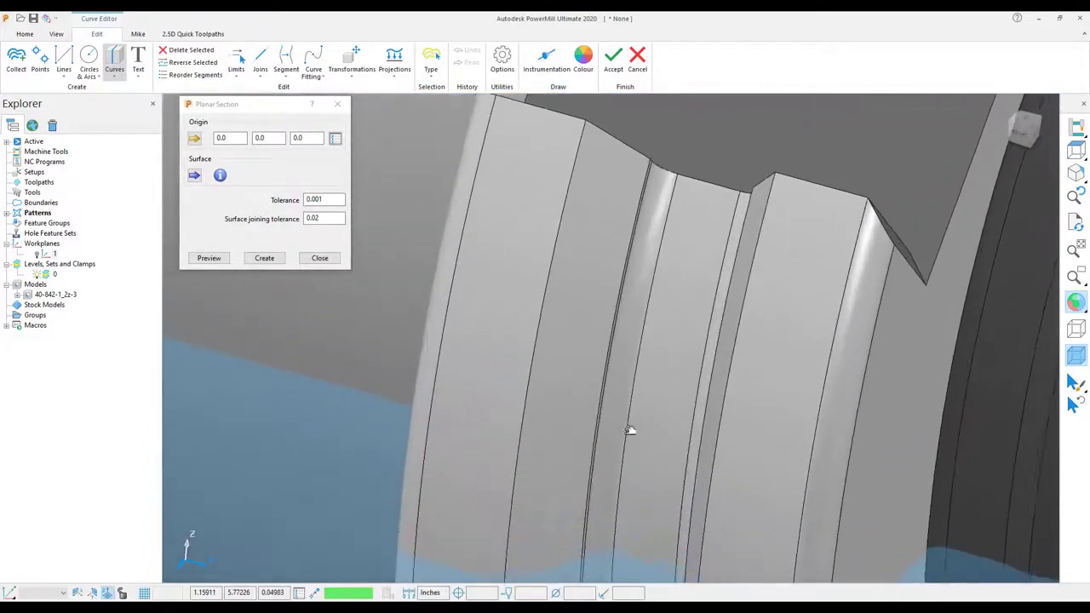
pyautogui.scroll(-8, 631, 431)
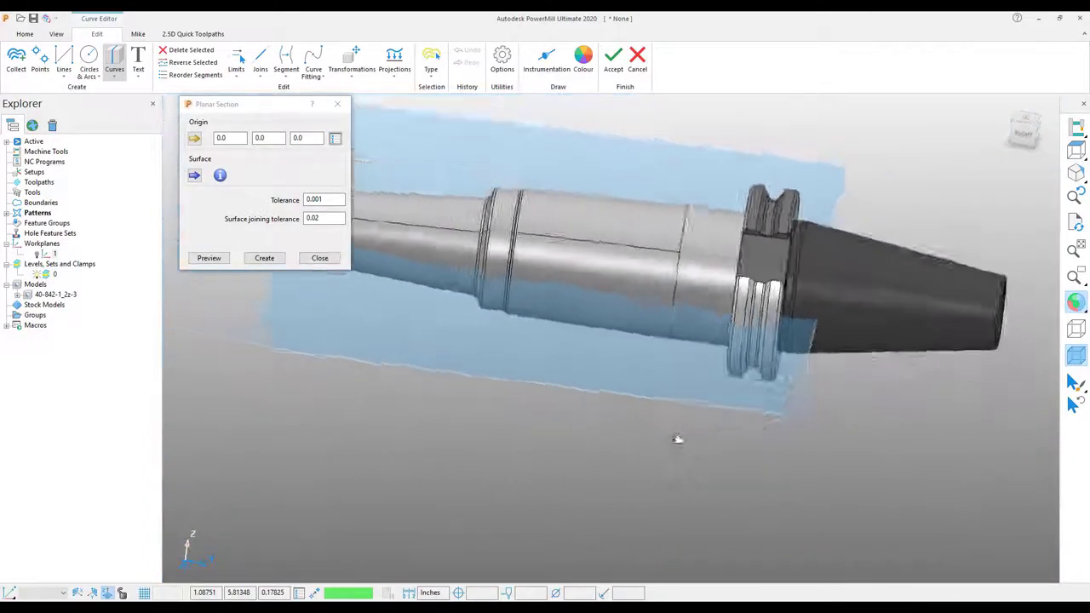
pyautogui.moveTo(677, 439); pyautogui.dragTo(341, 315, button='middle')
pyautogui.click(209, 257)
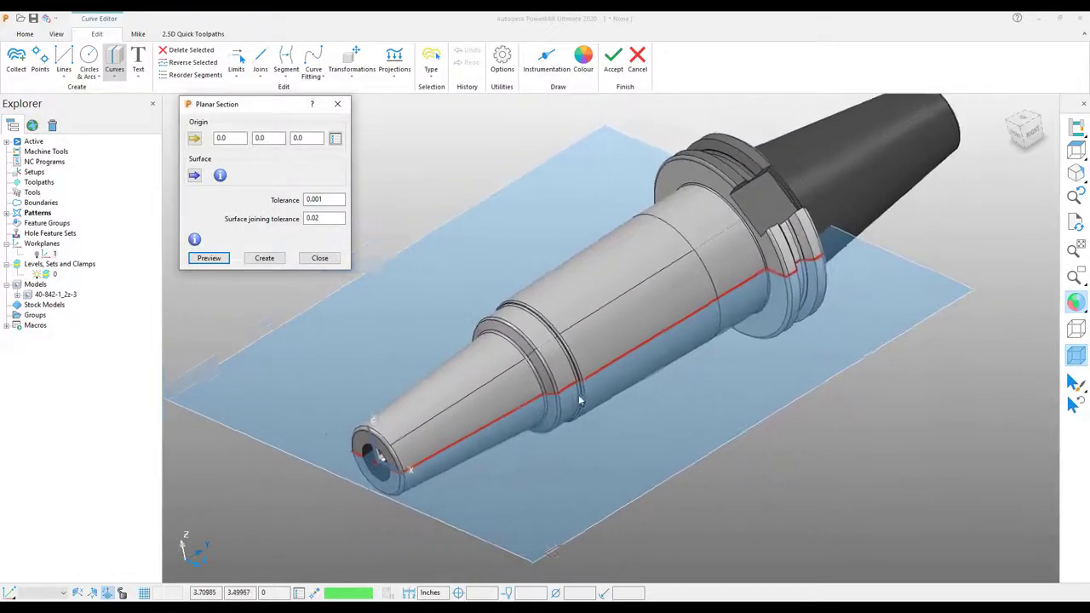
pyautogui.click(264, 260)
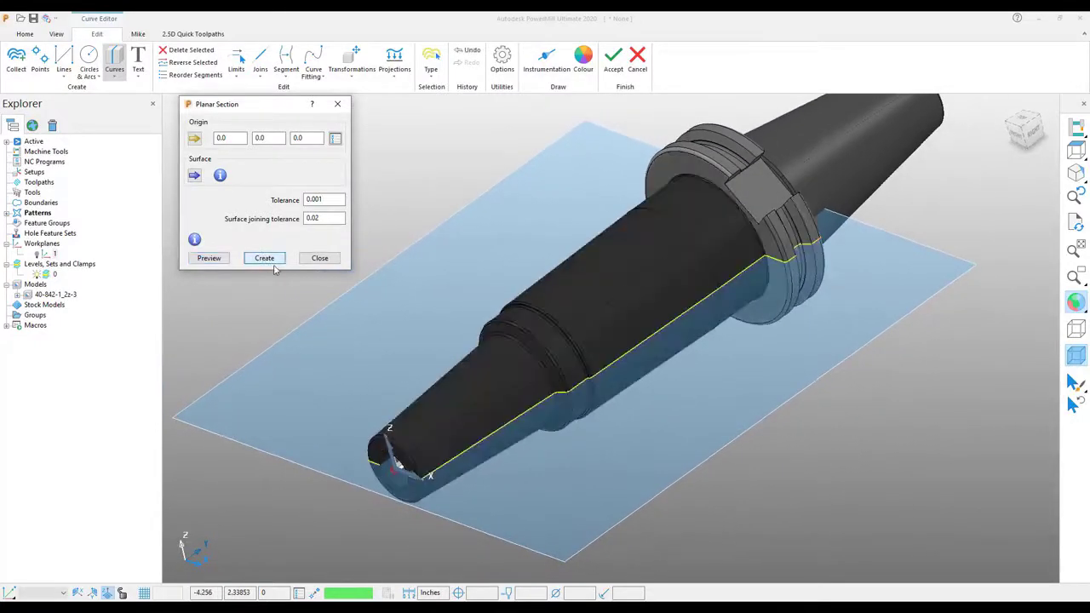
# - Close the Planar Section dialog, change the selection mode, and hide the shaded holder model
pyautogui.click(319, 258)
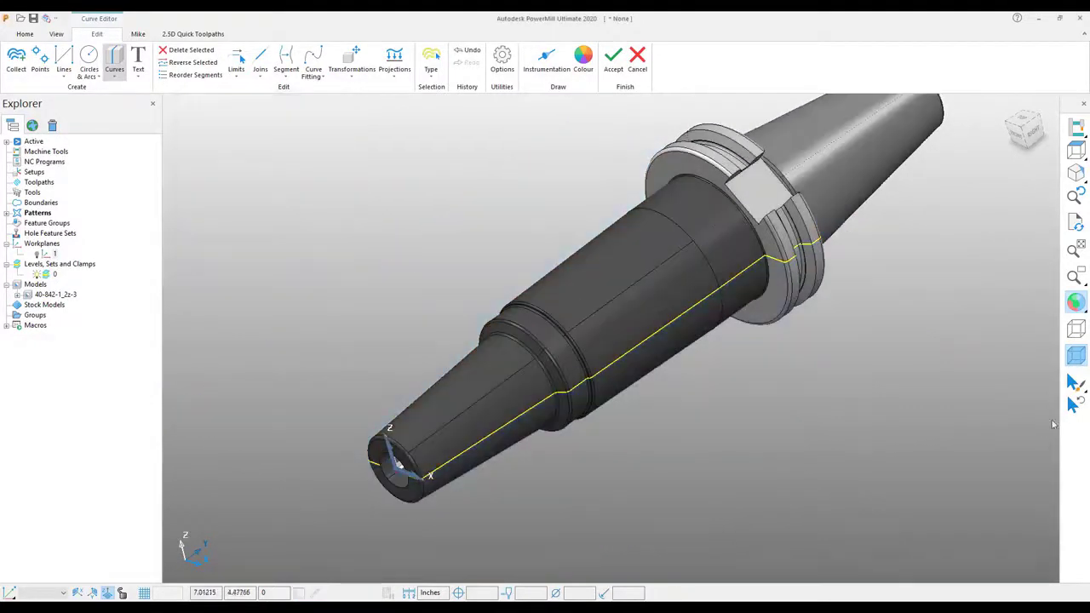
pyautogui.rightClick(1071, 385)
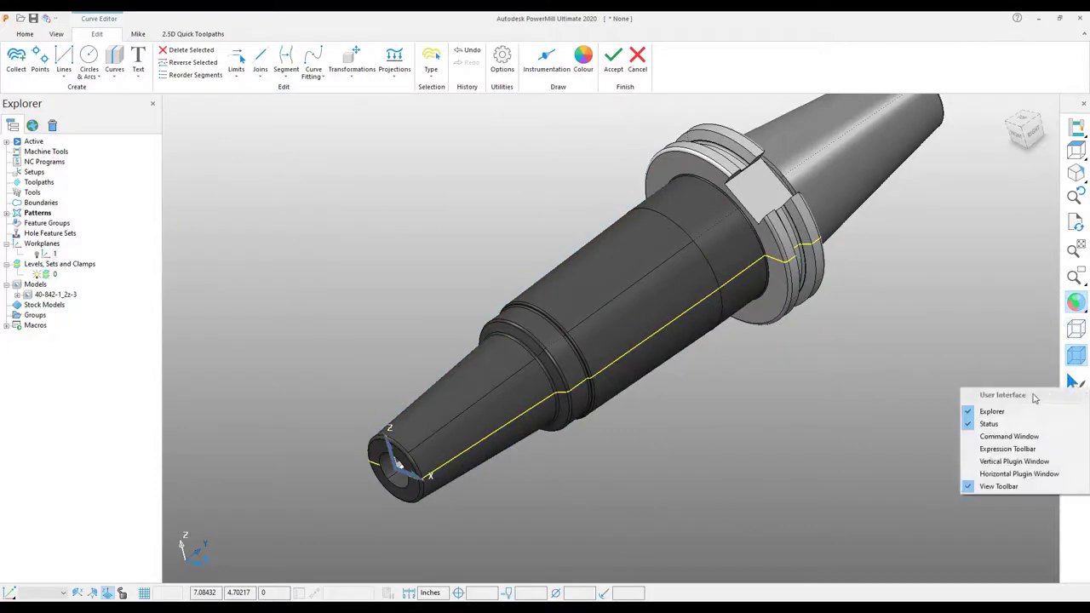
pyautogui.click(1045, 392)
pyautogui.click(1073, 383)
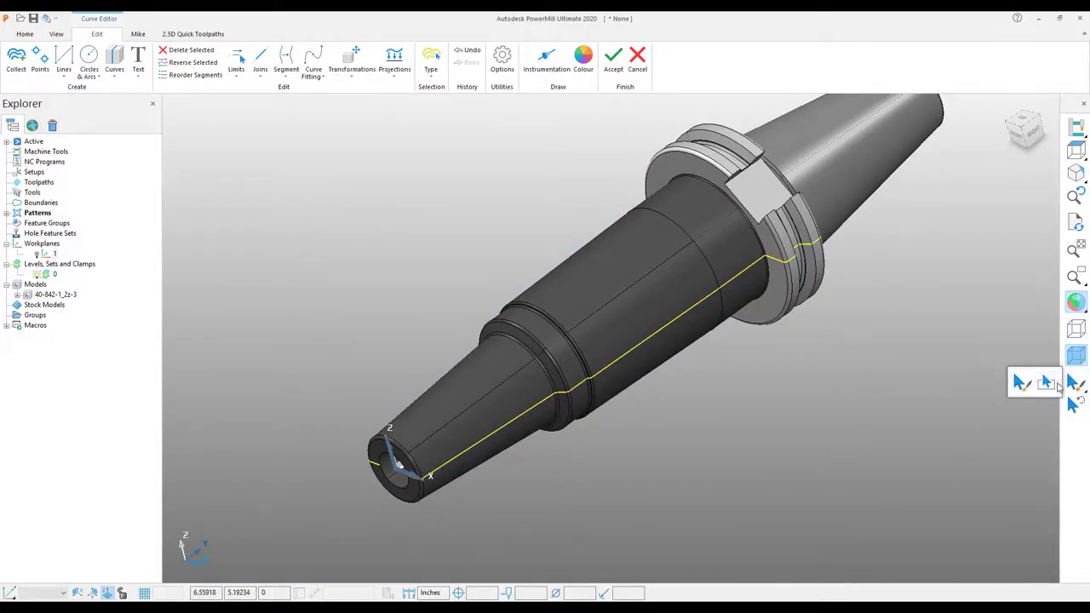
pyautogui.click(1040, 380)
pyautogui.moveTo(801, 400)
pyautogui.mouseDown(button='middle')
pyautogui.moveTo(768, 424)
pyautogui.moveTo(775, 400)
pyautogui.mouseUp(button='middle')
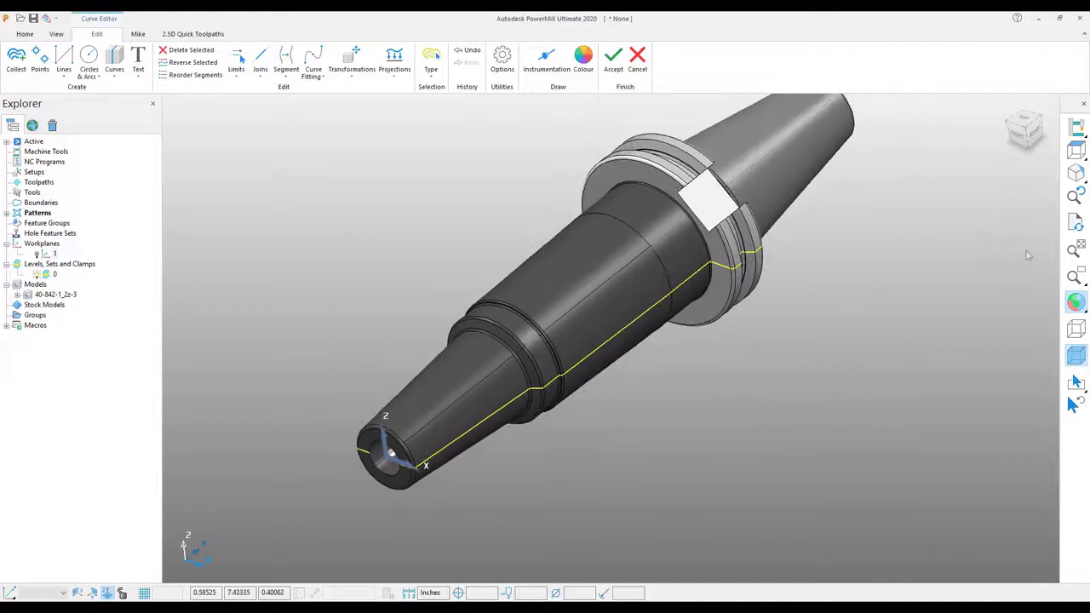
pyautogui.click(1075, 303)
# - Box-select and delete the extra section curve, leaving a single profile curve
pyautogui.moveTo(1003, 332); pyautogui.dragTo(596, 196, button='middle')
pyautogui.moveTo(567, 167); pyautogui.dragTo(699, 252)
pyautogui.click(188, 50)
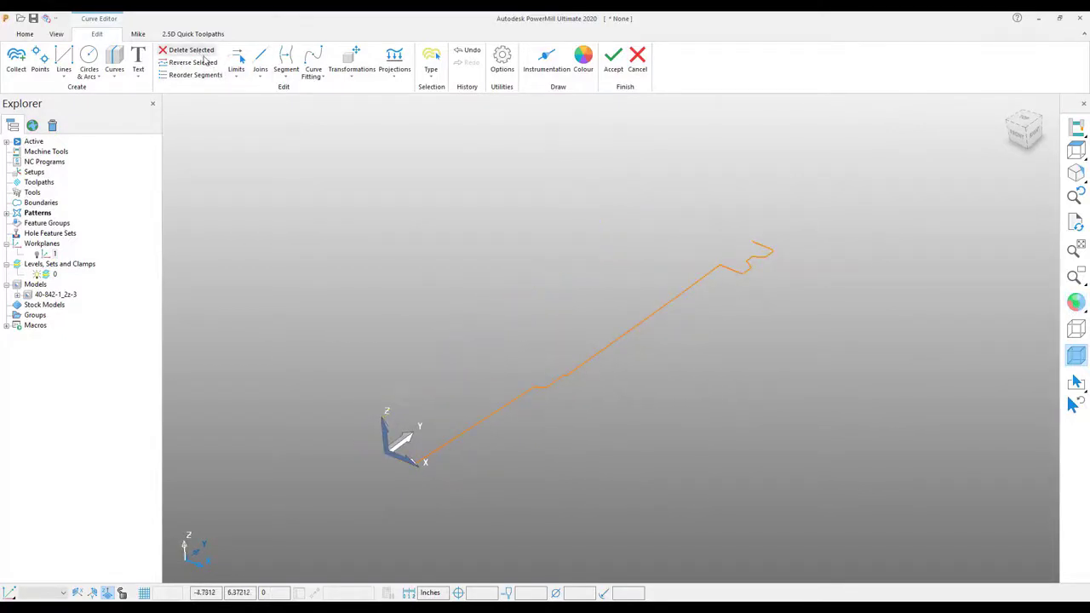
pyautogui.moveTo(515, 244); pyautogui.dragTo(593, 299, button='middle')
pyautogui.doubleClick(611, 322)
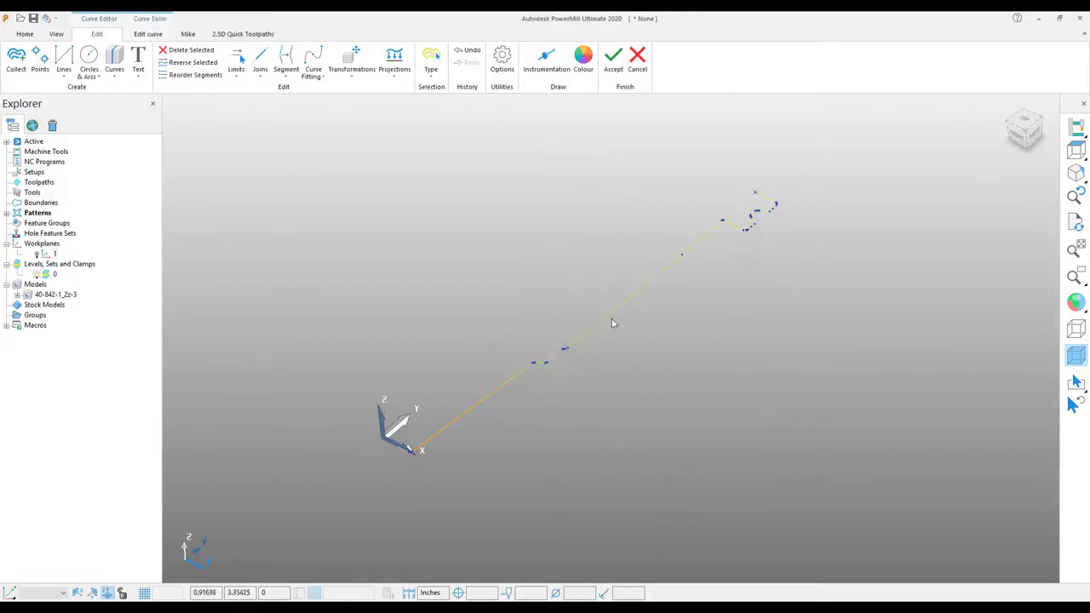
pyautogui.press('Escape')
pyautogui.moveTo(670, 392); pyautogui.dragTo(692, 336, button='middle')
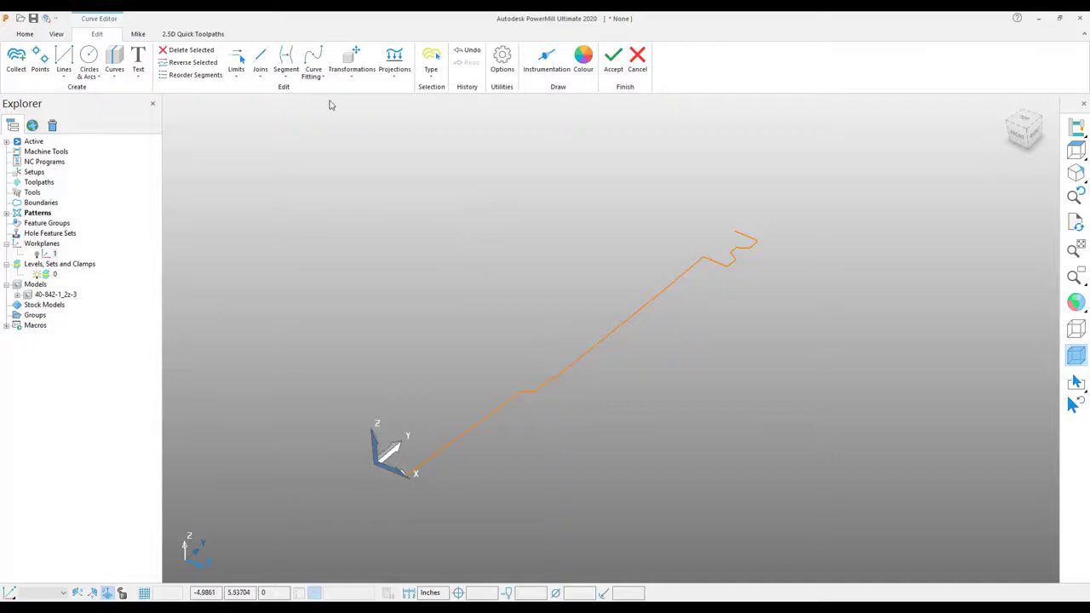
# - Flatten the whole profile curve with Projections > Flatten and accept the Curve Editor edits
pyautogui.moveTo(348, 149); pyautogui.dragTo(830, 504)
pyautogui.click(387, 80)
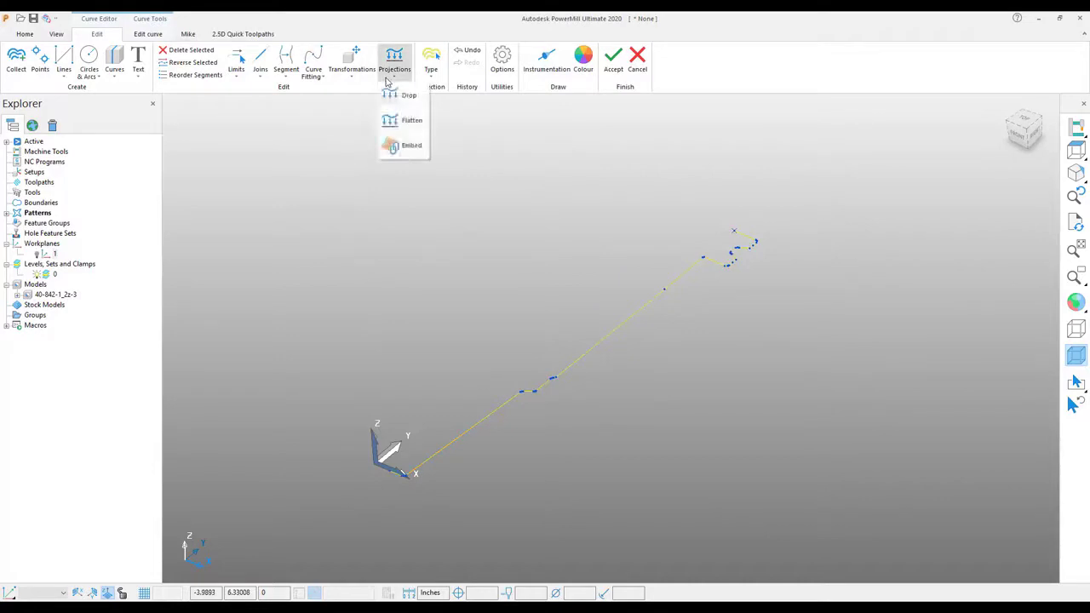
pyautogui.click(409, 121)
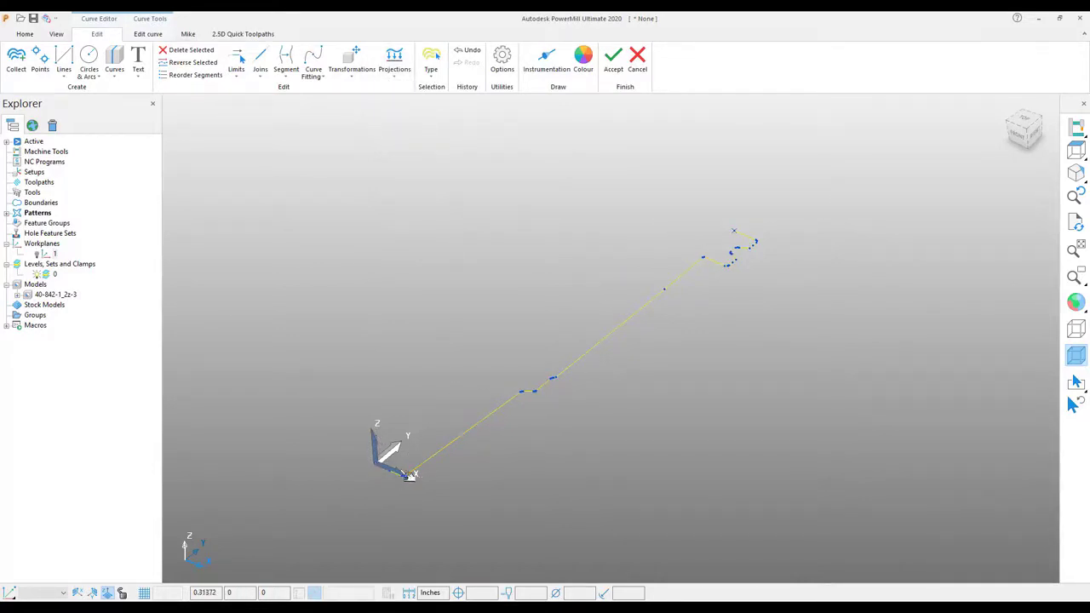
pyautogui.click(709, 426)
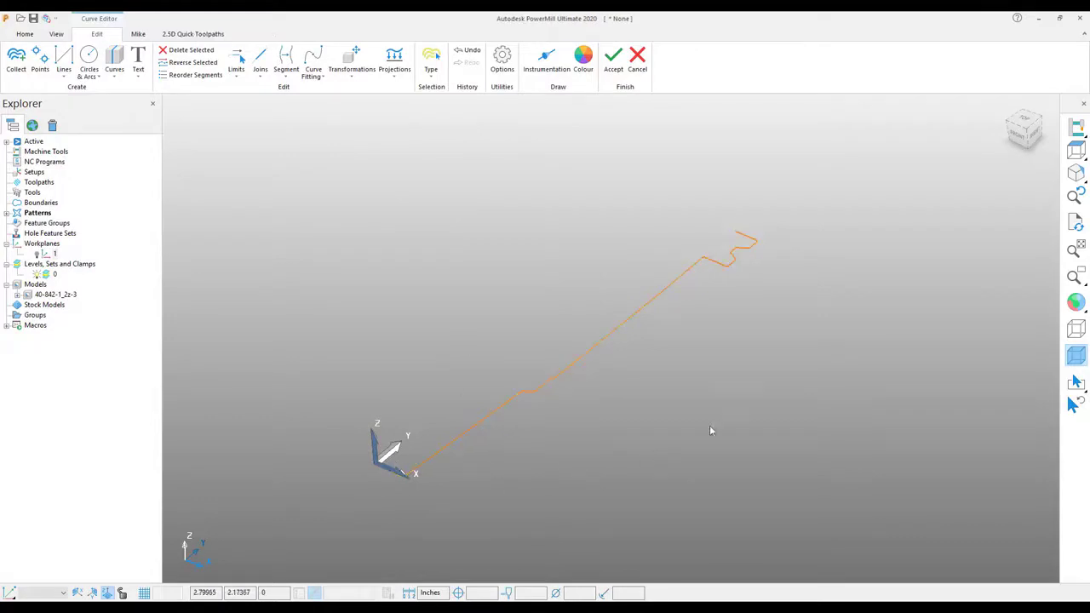
pyautogui.click(611, 61)
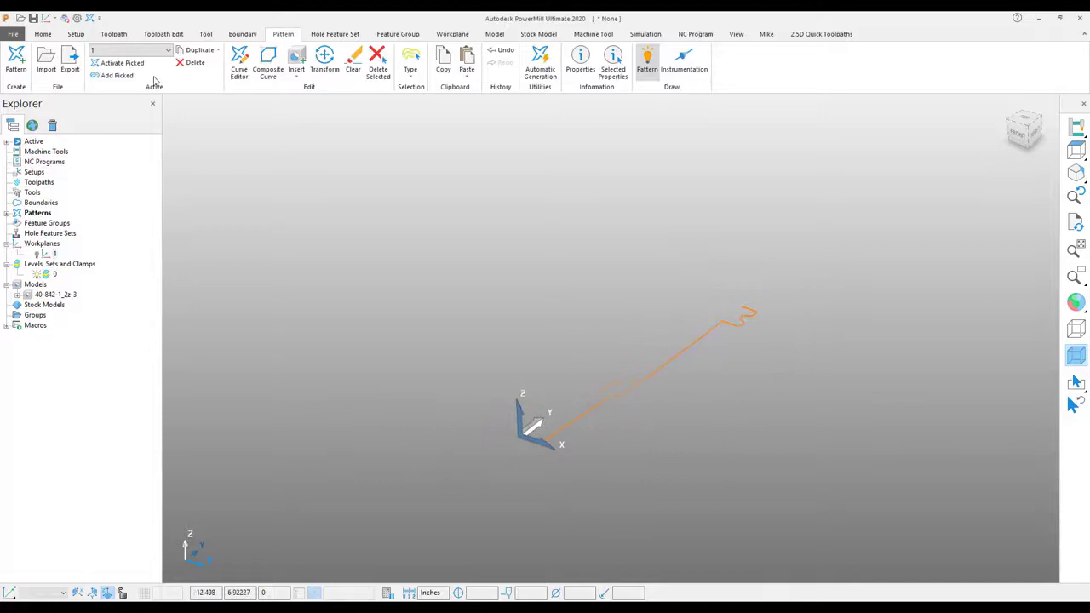
# - Create a new end mill with 0.5 diameter and 1.5 tip length, and select its shank length
pyautogui.click(43, 34)
pyautogui.click(223, 74)
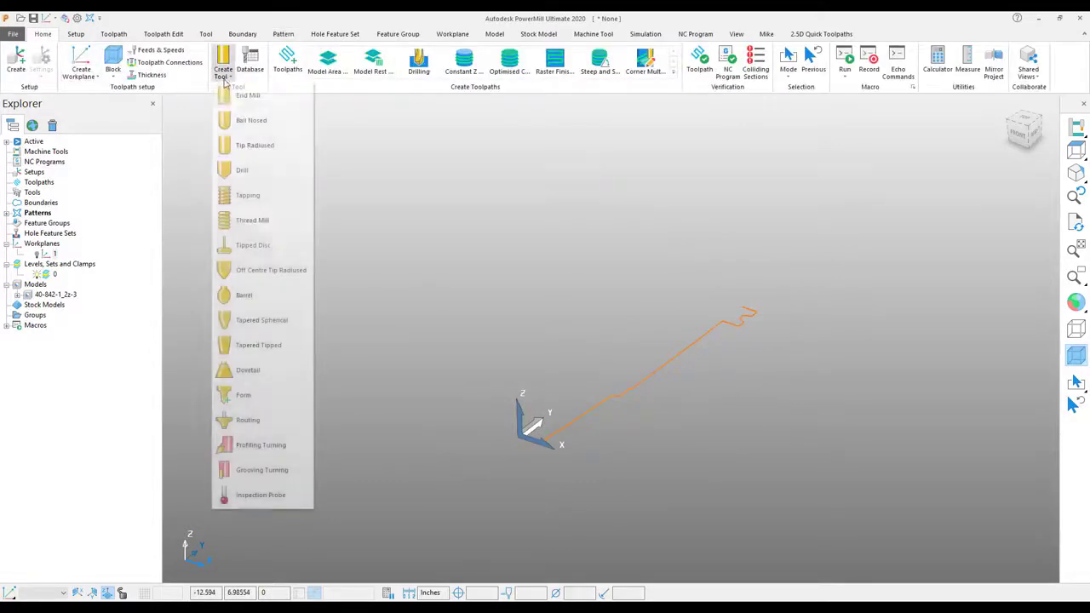
pyautogui.click(247, 96)
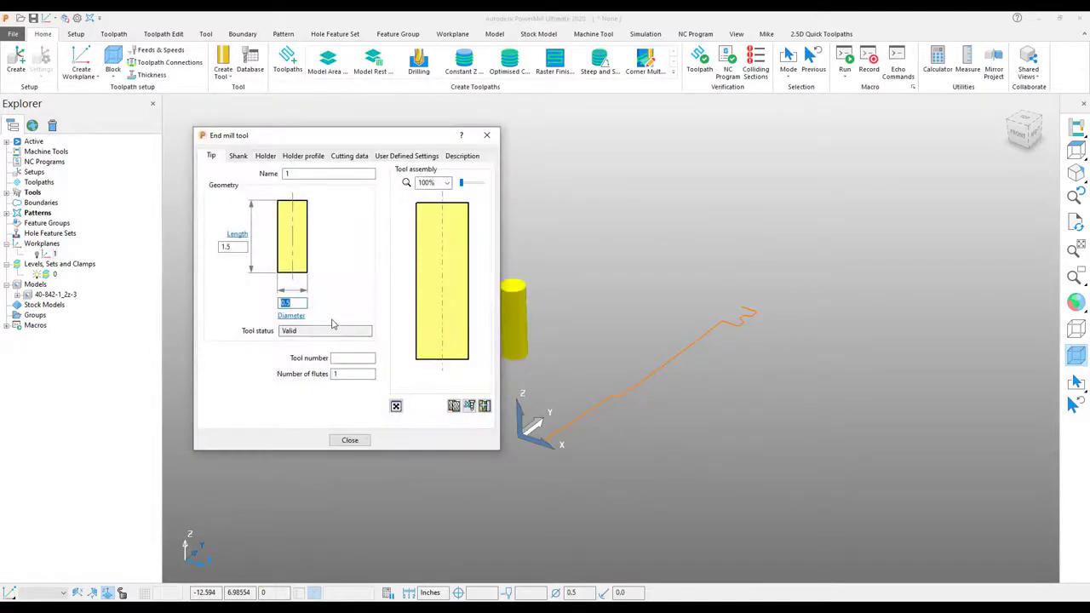
pyautogui.click(238, 249)
pyautogui.click(238, 155)
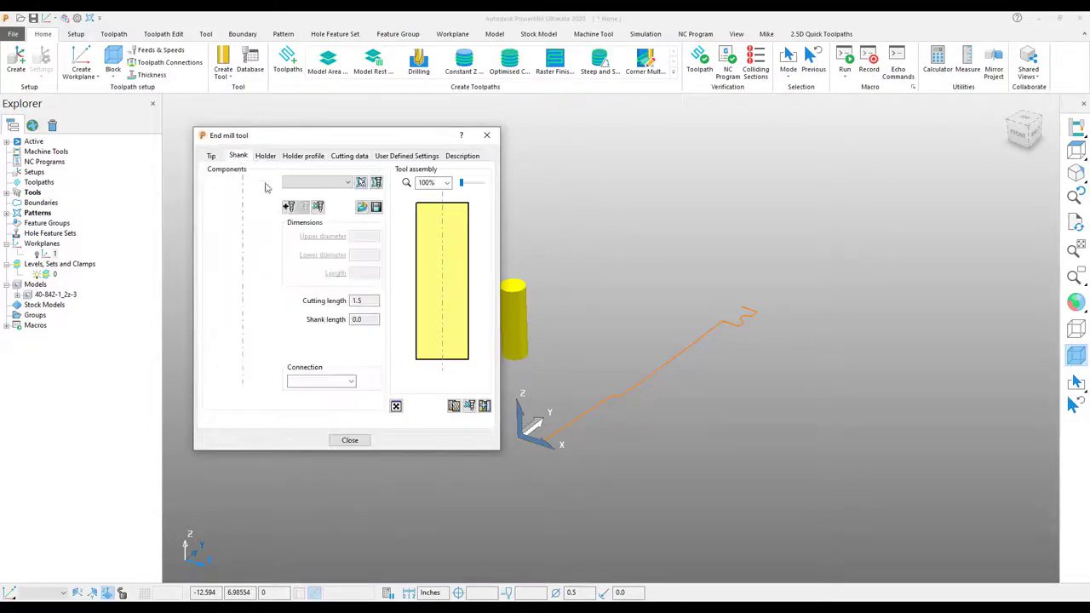
pyautogui.click(378, 301)
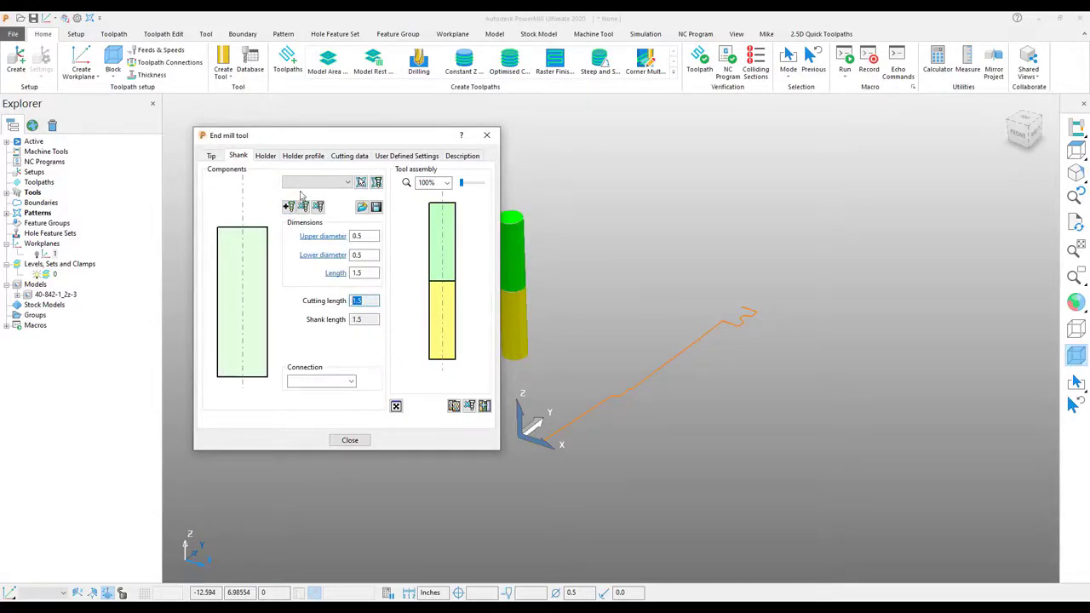
pyautogui.click(265, 156)
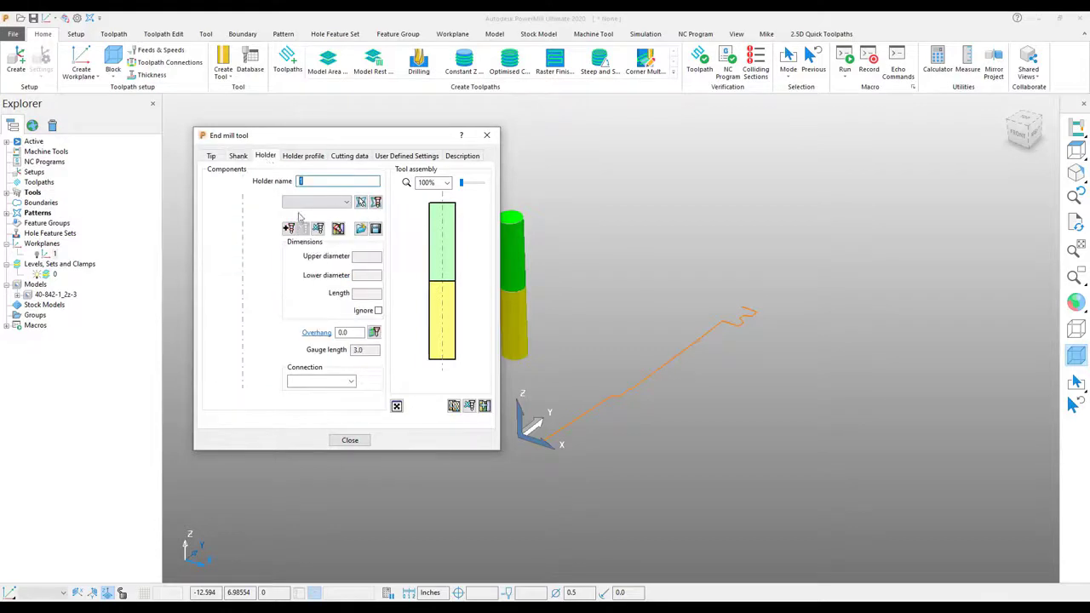
pyautogui.click(238, 156)
pyautogui.click(364, 274)
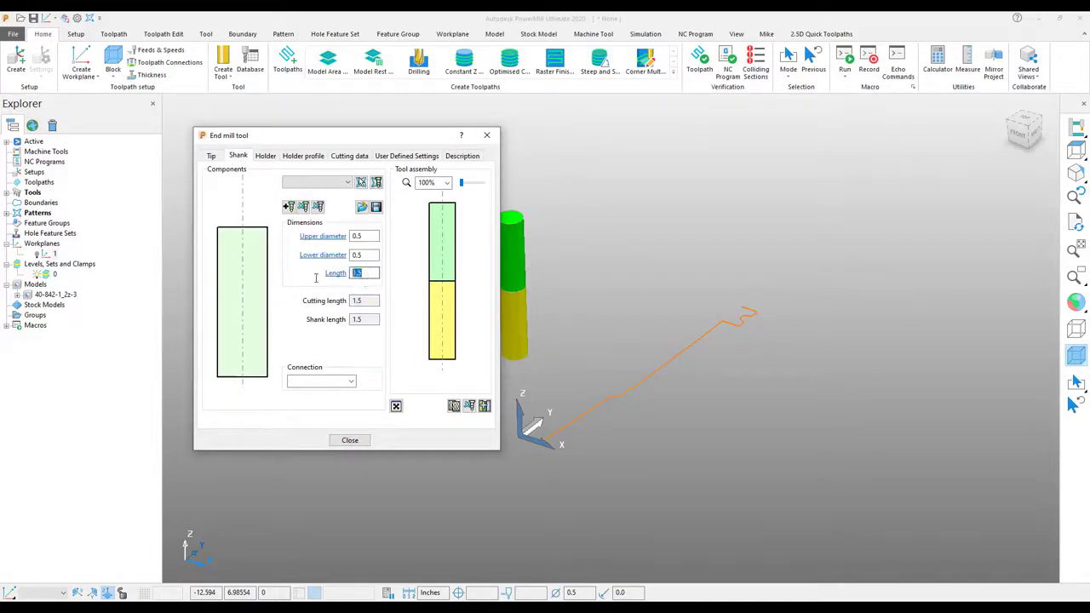
# - Set shank length 3, choose pattern 1 as the holder profile, and set holder overhang 2.0
pyautogui.write('3')
pyautogui.click(265, 156)
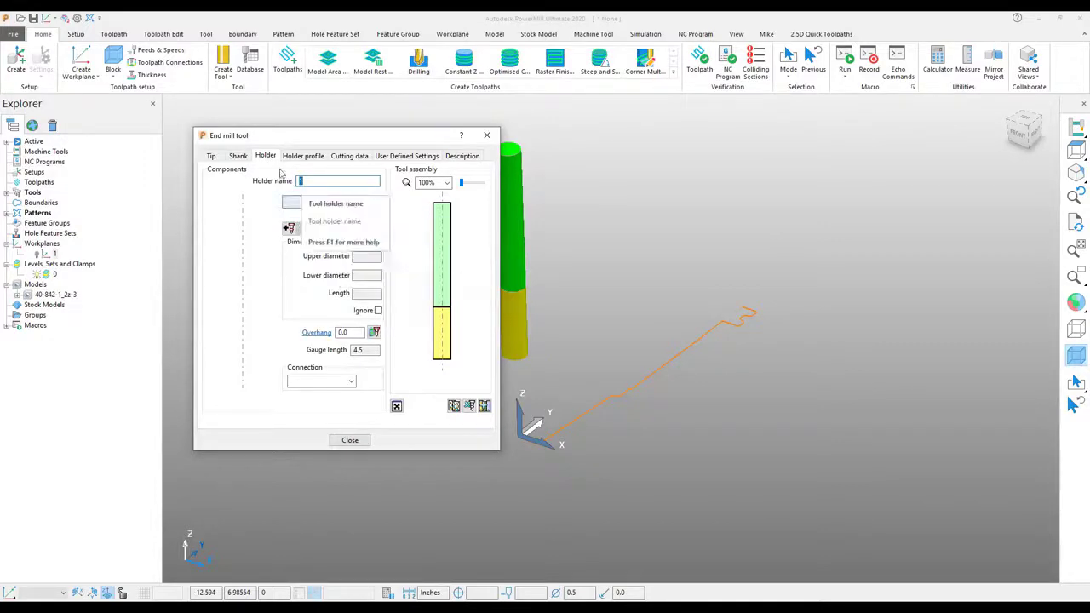
pyautogui.click(348, 203)
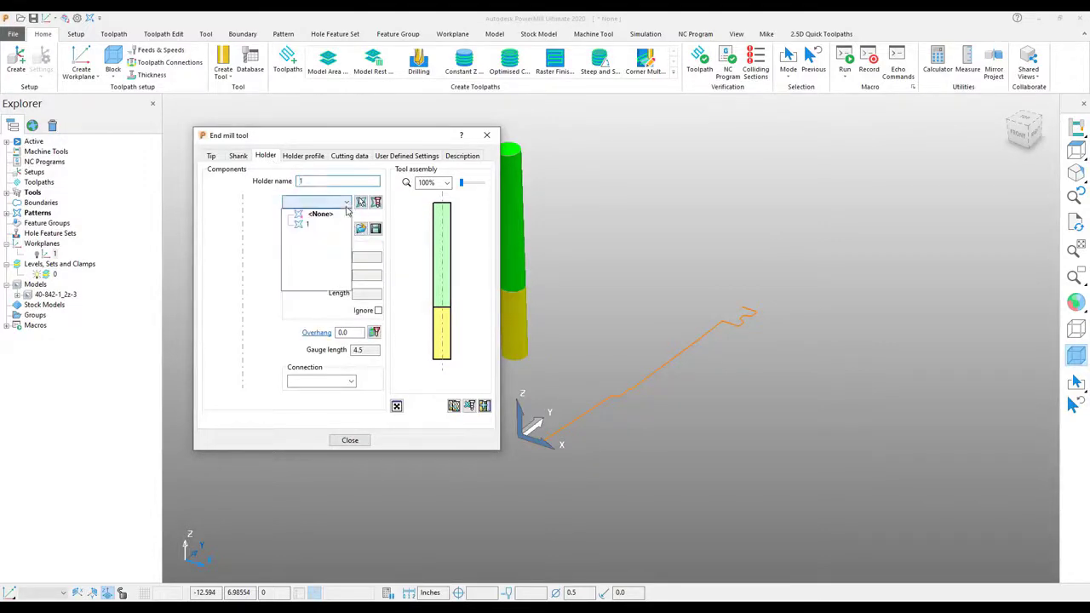
pyautogui.click(306, 224)
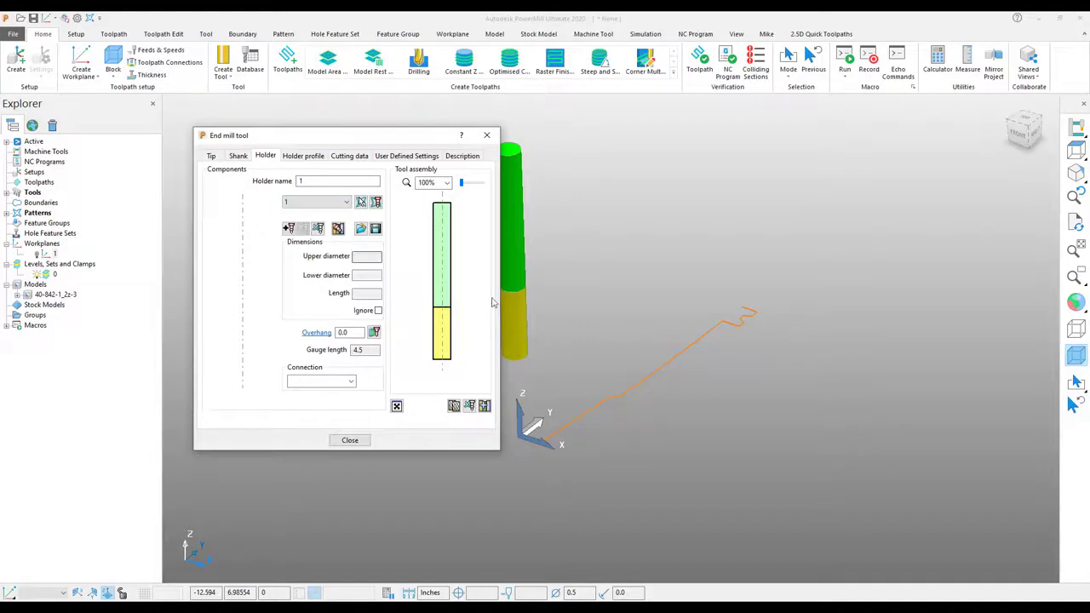
pyautogui.moveTo(698, 417); pyautogui.dragTo(823, 415, button='middle')
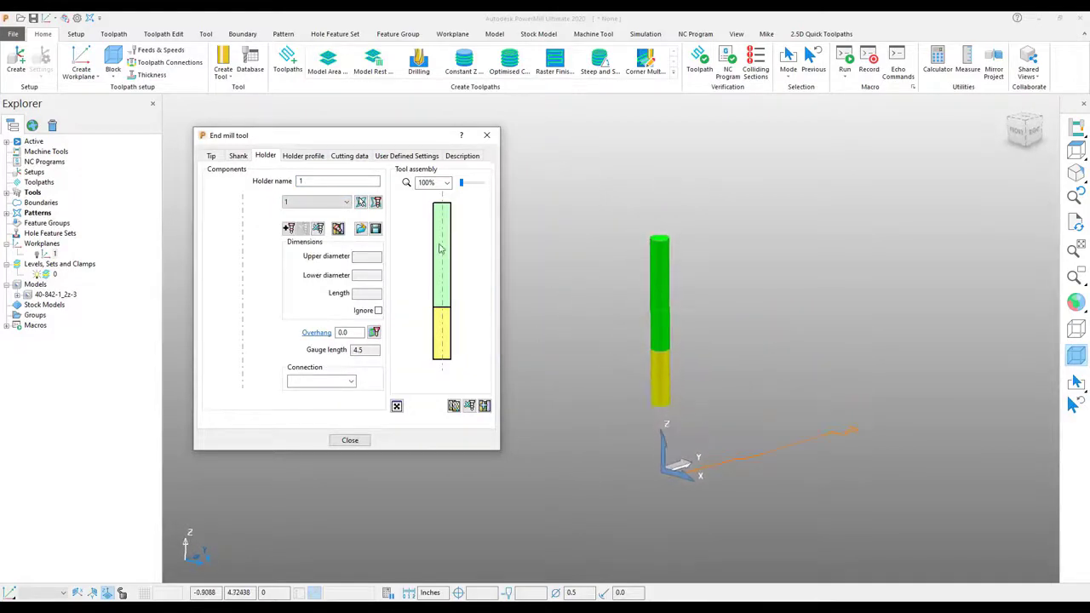
pyautogui.moveTo(351, 332); pyautogui.dragTo(317, 332)
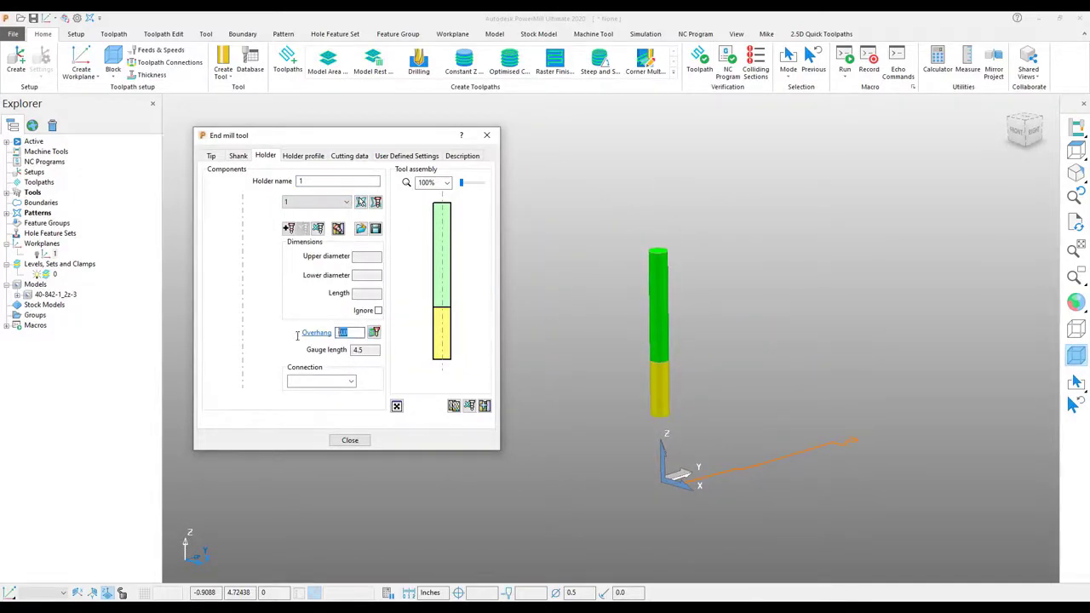
pyautogui.click(346, 203)
pyautogui.click(348, 205)
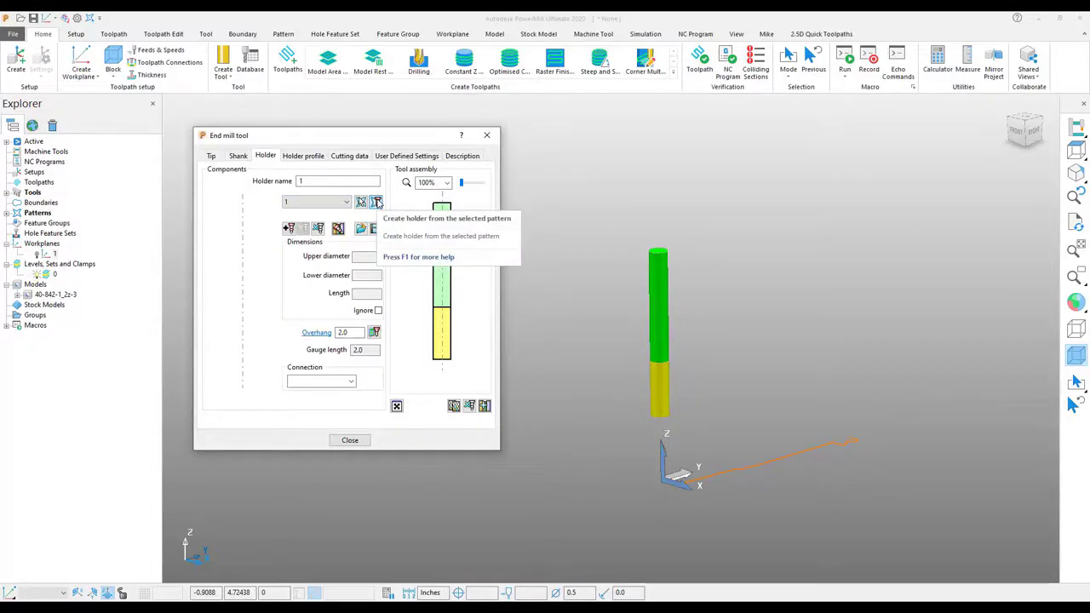
# - Build the revolved holder from pattern 1 (gauge length 8.173217) and inspect the tool from the front
pyautogui.click(375, 202)
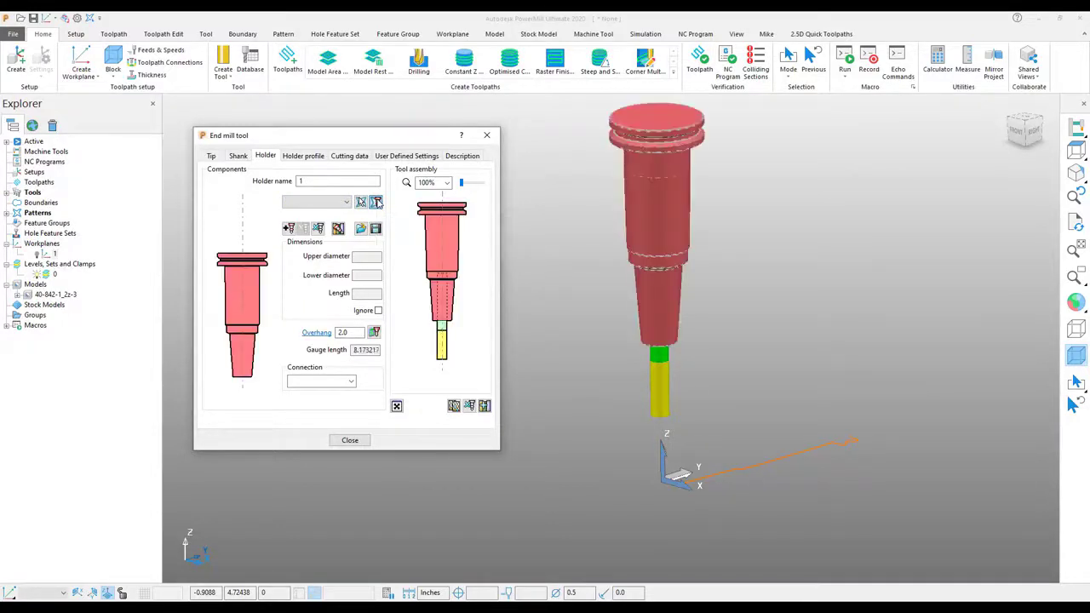
pyautogui.moveTo(782, 514); pyautogui.dragTo(792, 458, button='middle')
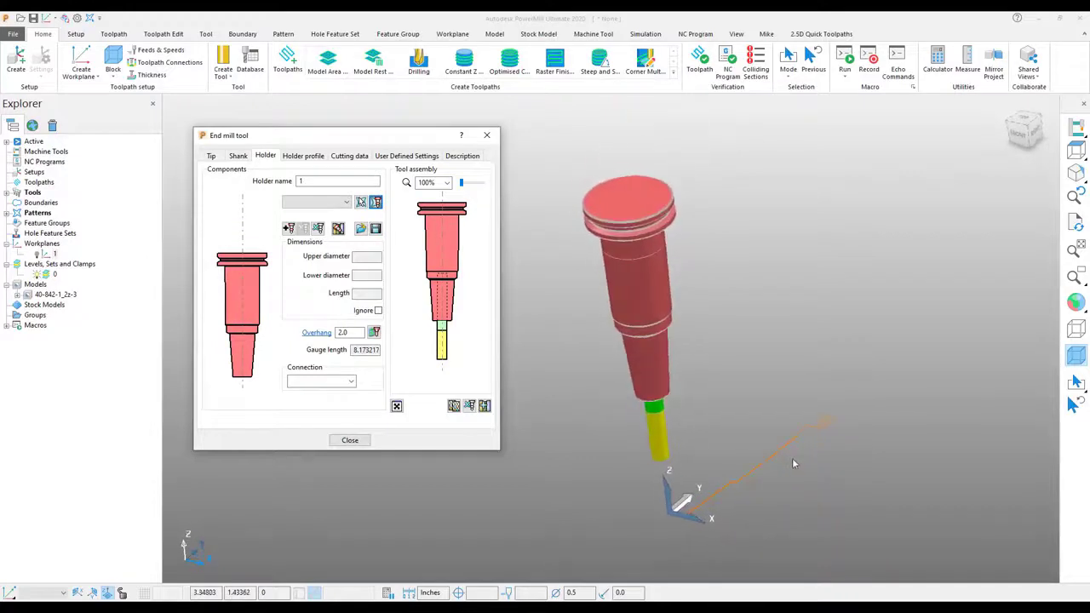
pyautogui.hotkey('ctrl', '1')
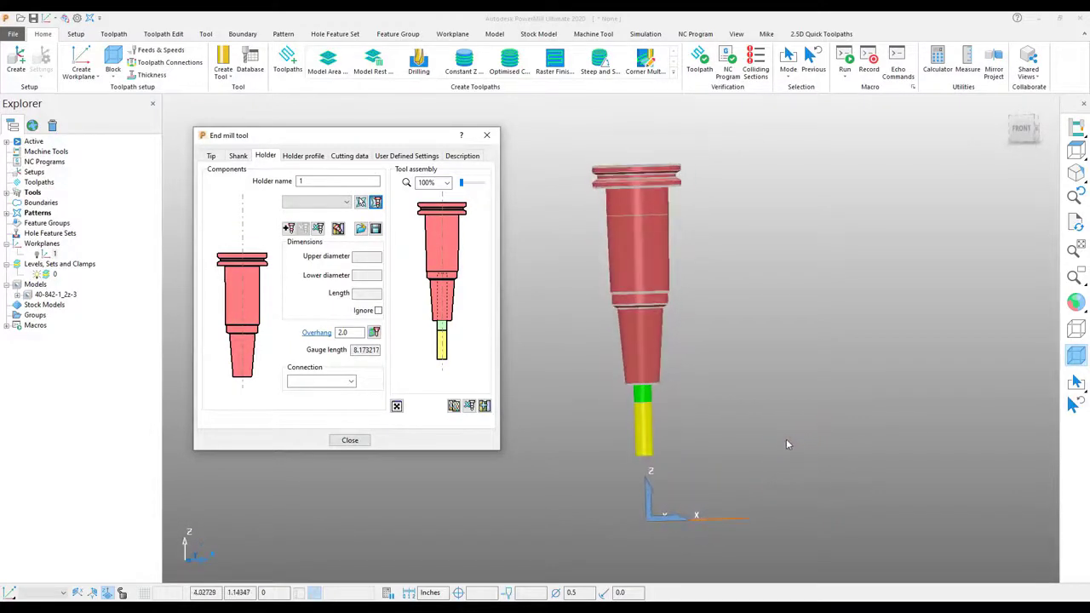
pyautogui.moveTo(754, 429)
pyautogui.mouseDown(button='middle')
pyautogui.moveTo(738, 412)
pyautogui.moveTo(737, 427)
pyautogui.moveTo(739, 414)
pyautogui.mouseUp(button='middle')
pyautogui.hotkey('ctrl', '1')
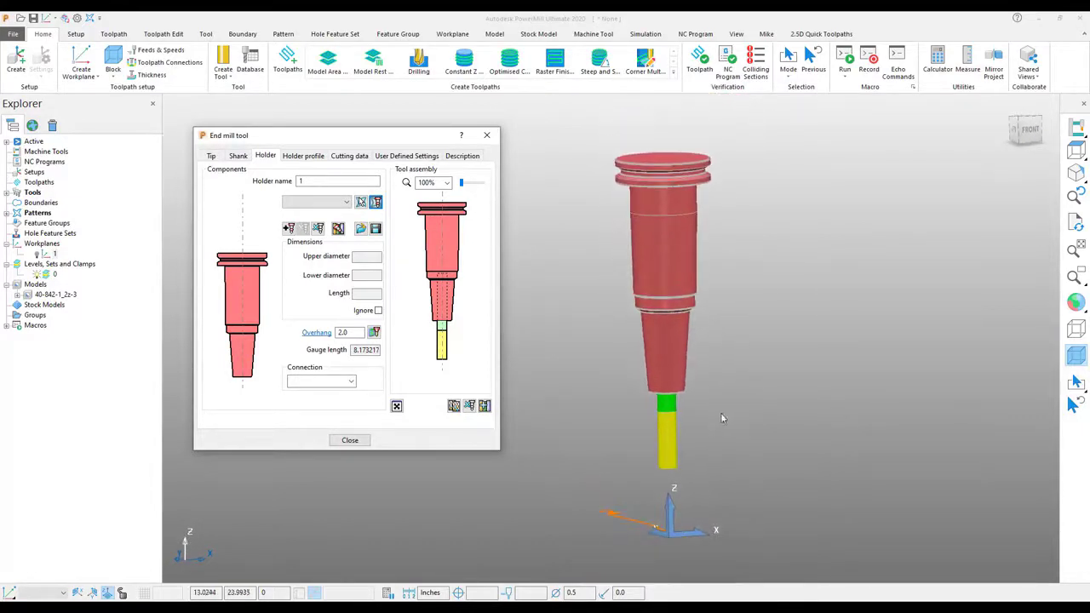